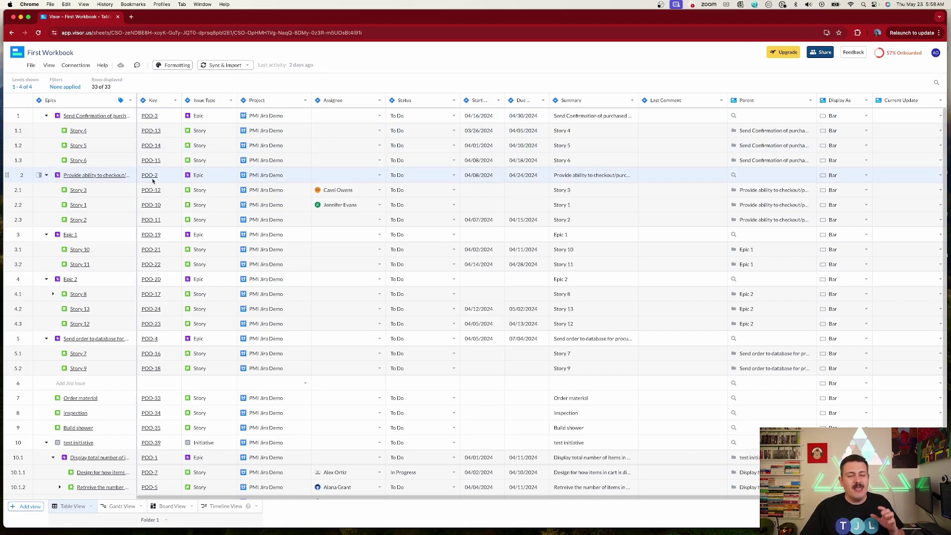
- Create a new workbook and choose to include Jira data in it
click(30, 66)
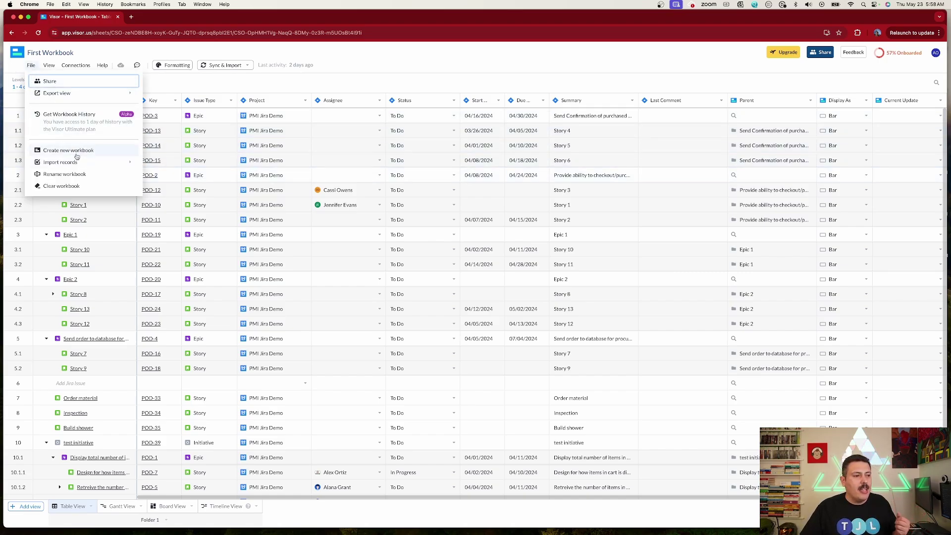
click(73, 154)
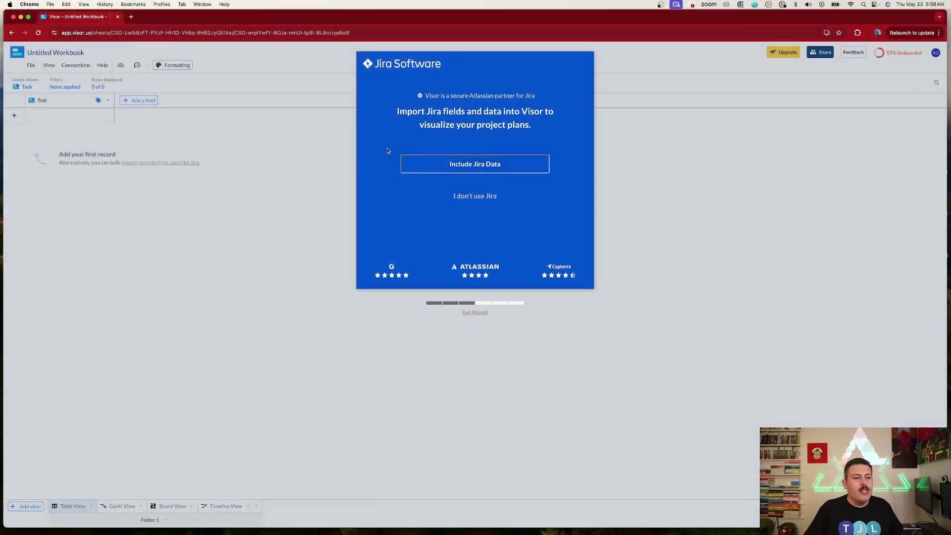
click(477, 170)
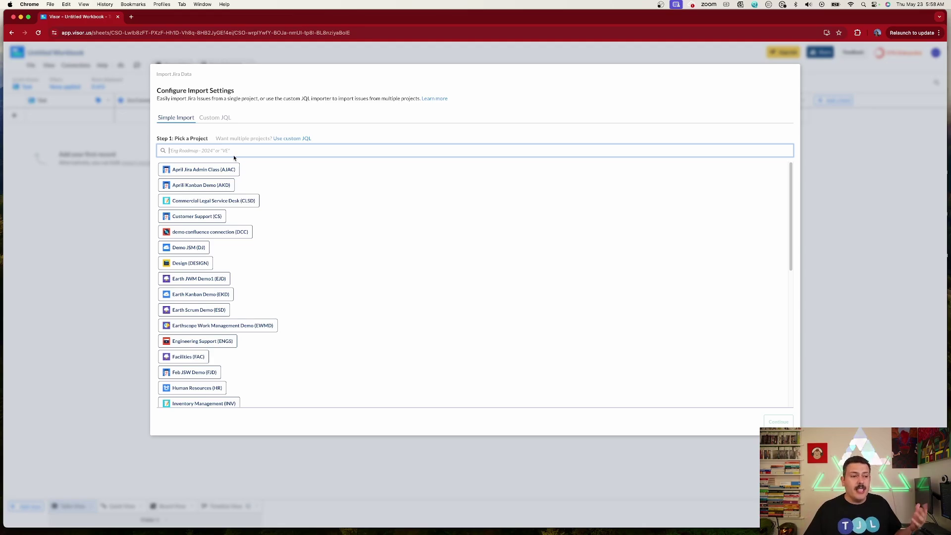
- Pick the PMI Jira Demo (POD) project for a simple import with the default issue filters
scroll(257, 260, down, 10)
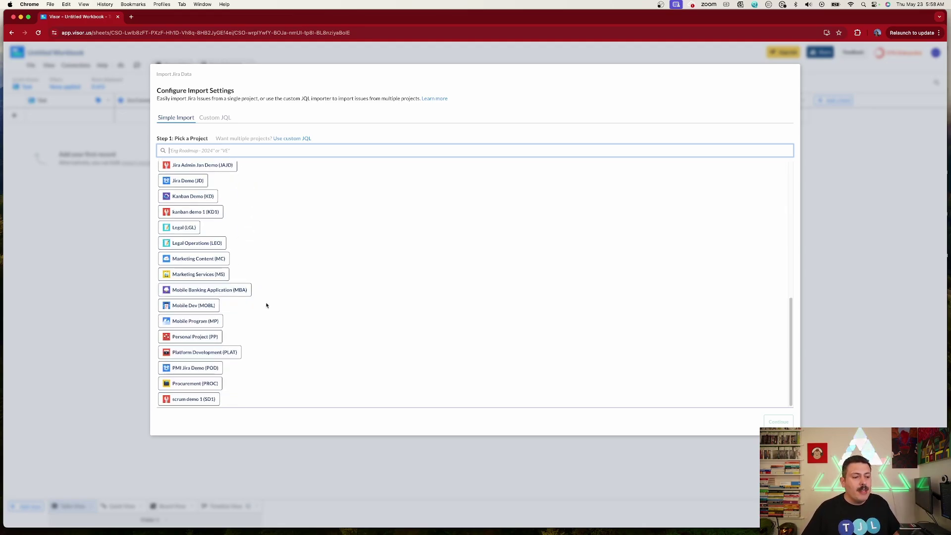
click(185, 369)
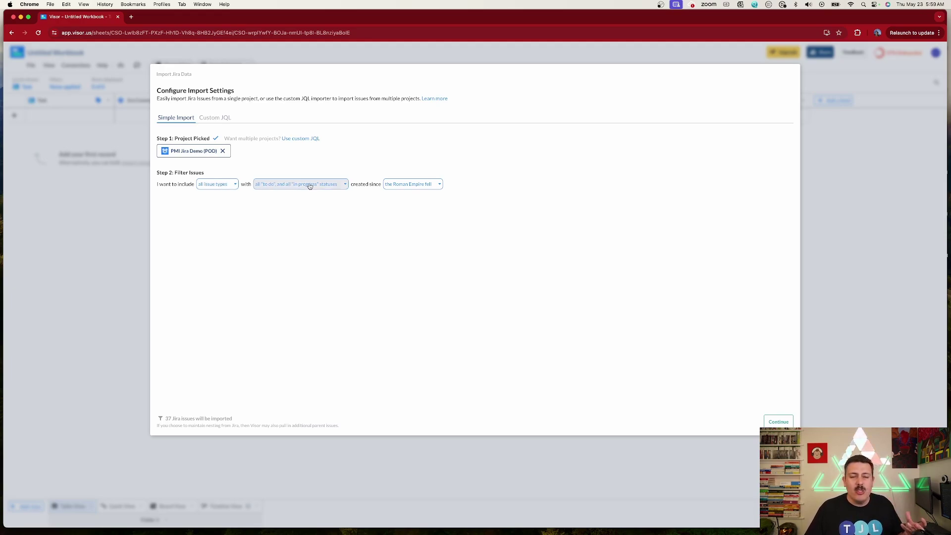
click(421, 186)
click(484, 184)
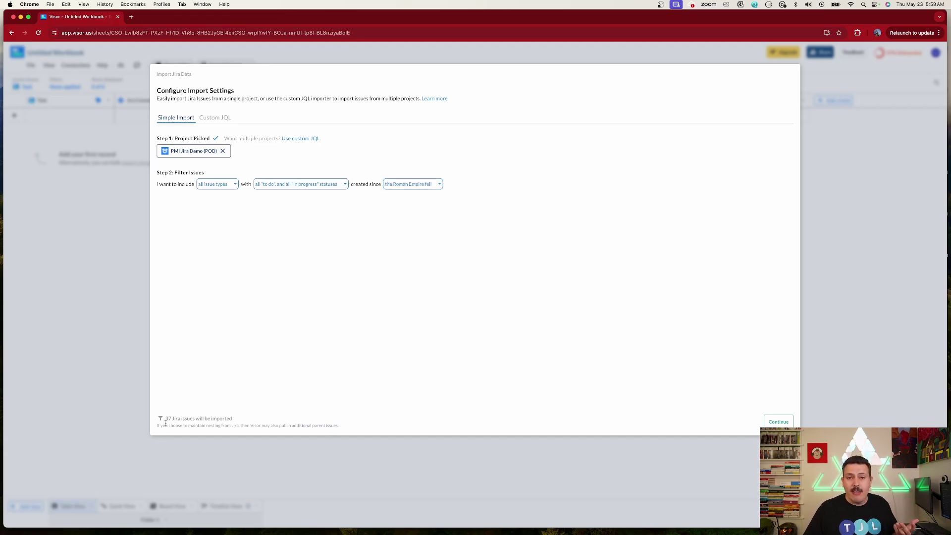
click(778, 421)
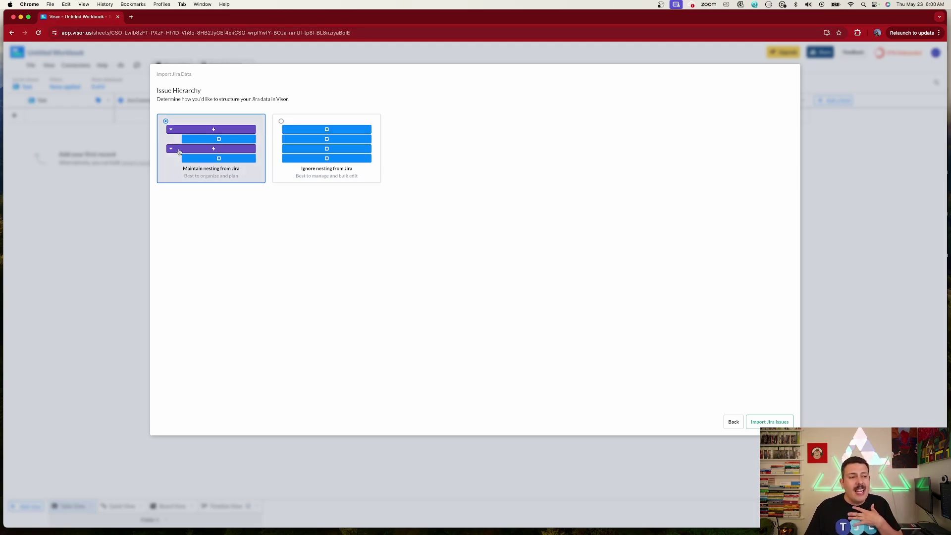
- Import the Jira issues with their nesting maintained and finish the setup wizard without adding custom fields
click(770, 422)
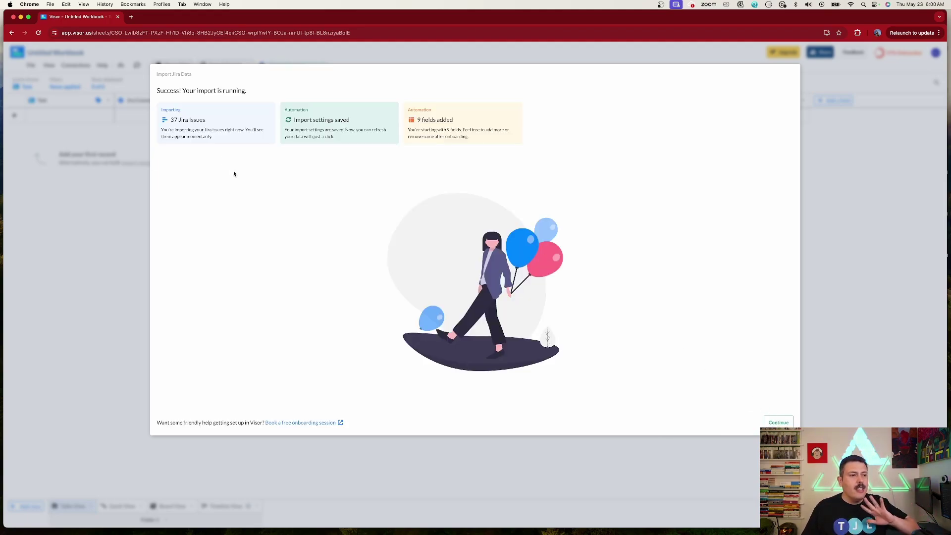
click(783, 424)
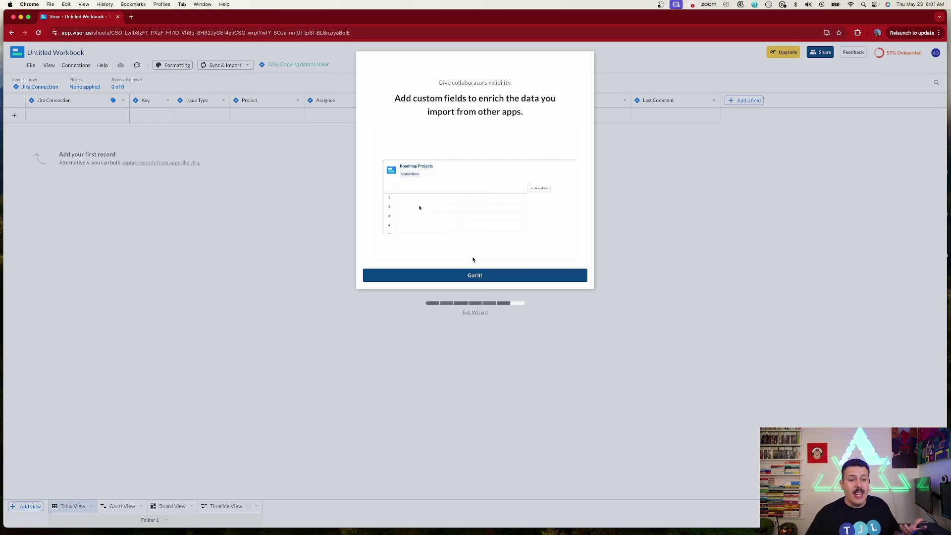
click(451, 275)
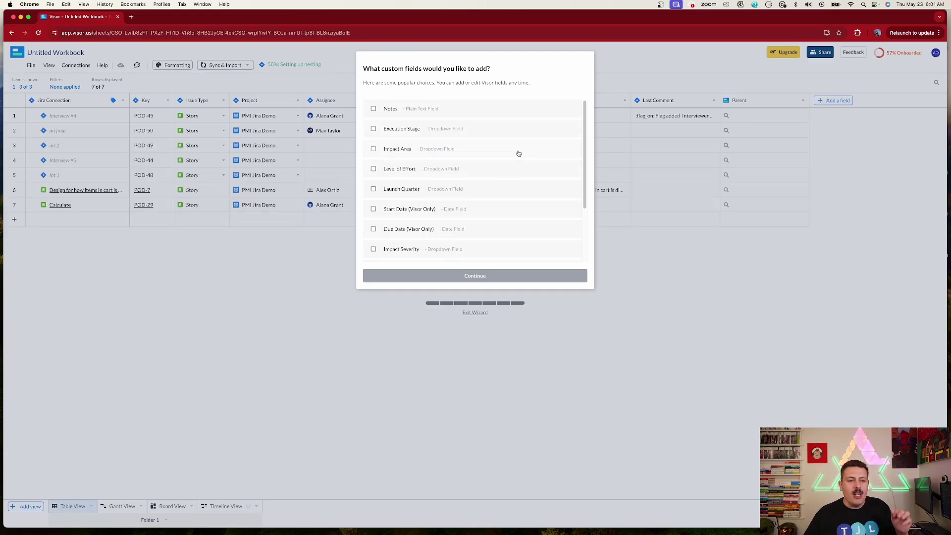
click(429, 281)
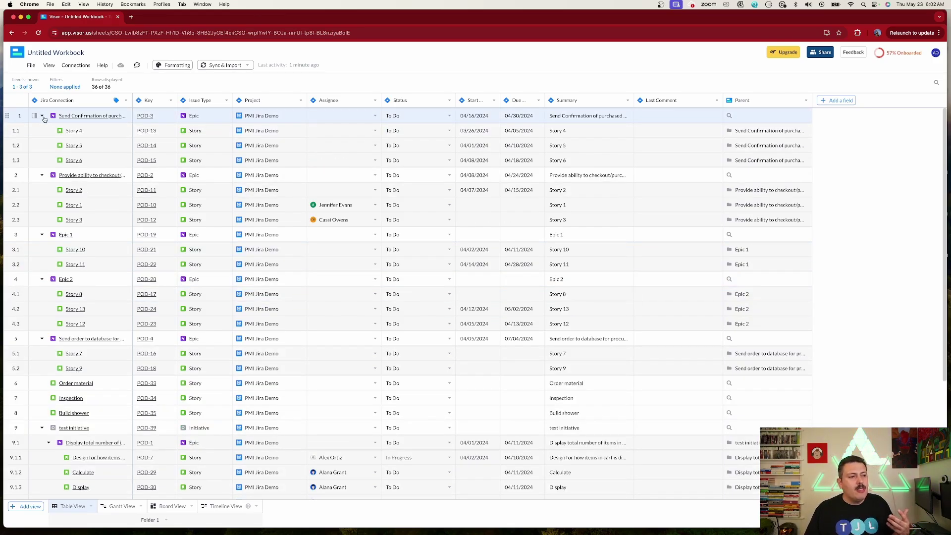
- Examine the imported issue hierarchy down to the last rows, collapsing and re-expanding the Sidley Interviews epic
scroll(74, 195, down, 1)
scroll(73, 194, down, 5)
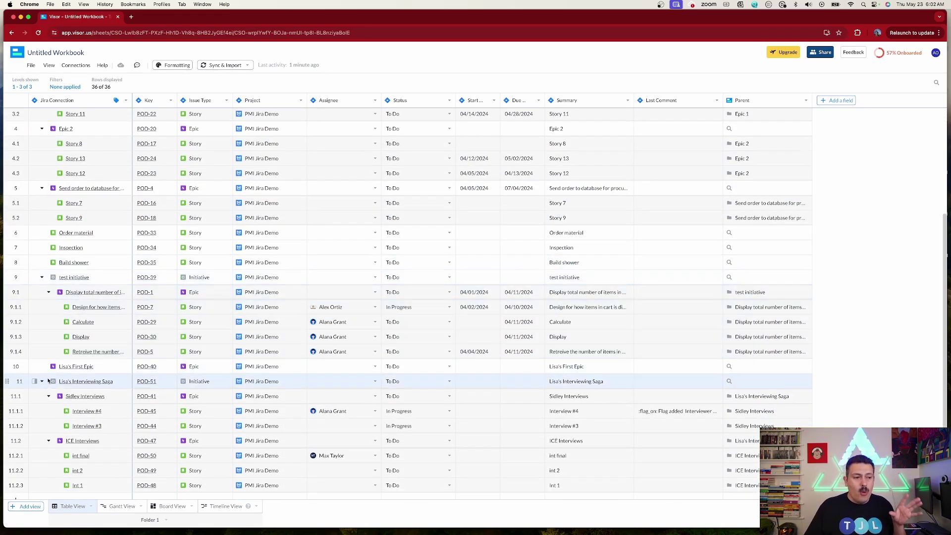
scroll(48, 380, down, 1)
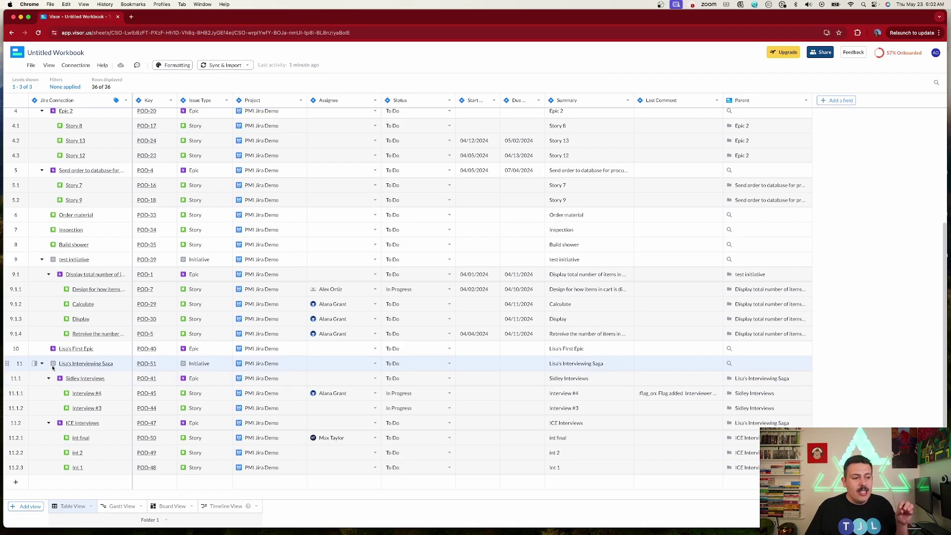
click(49, 378)
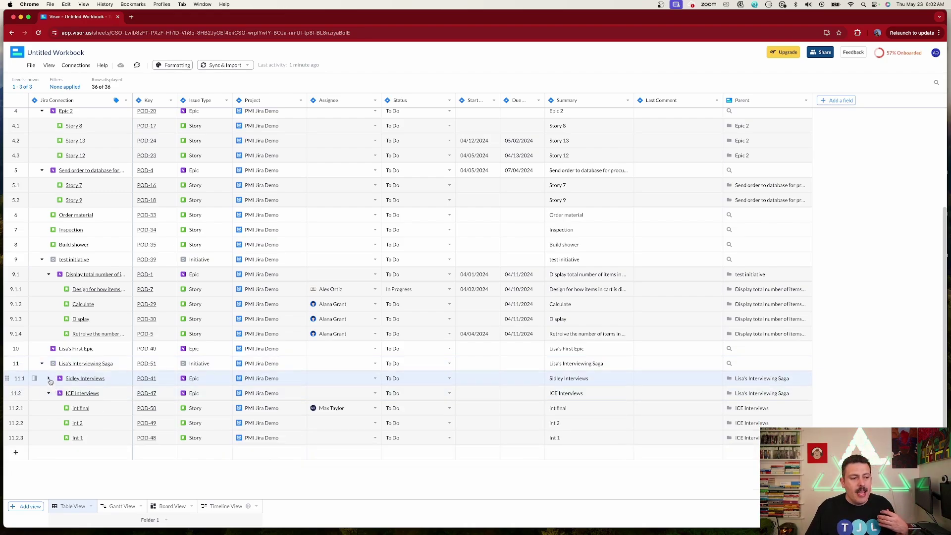
click(49, 378)
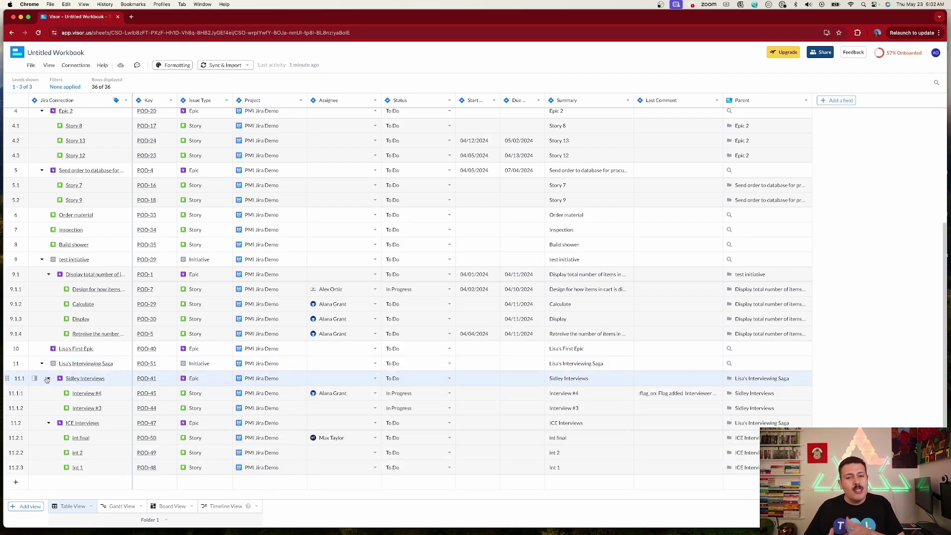
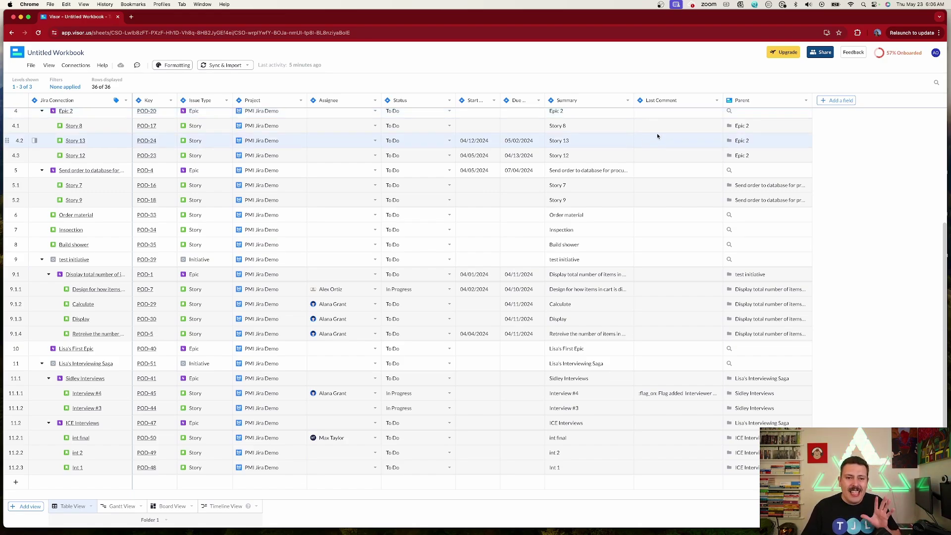
- Add a dropdown field named Risk Status to the workbook and proceed to its choices
click(837, 102)
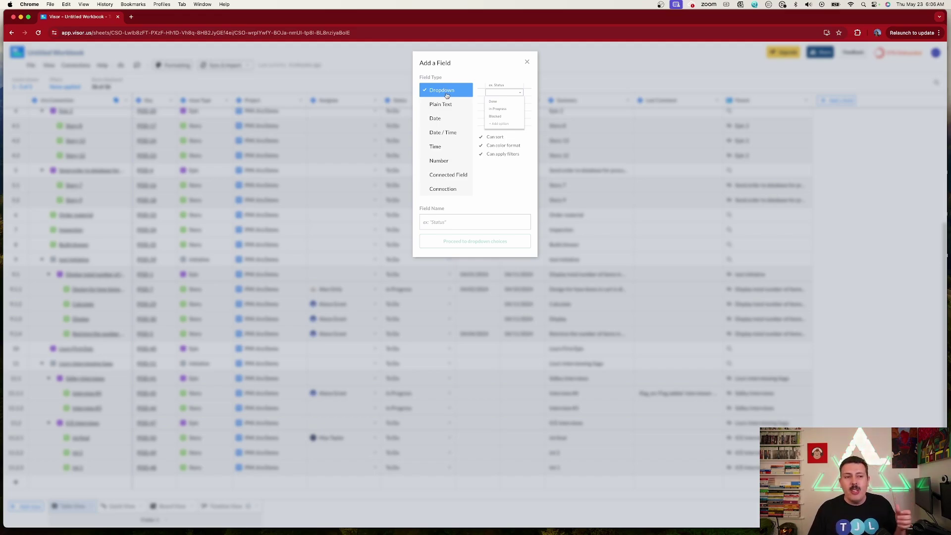
click(451, 220)
text(Risk Status)
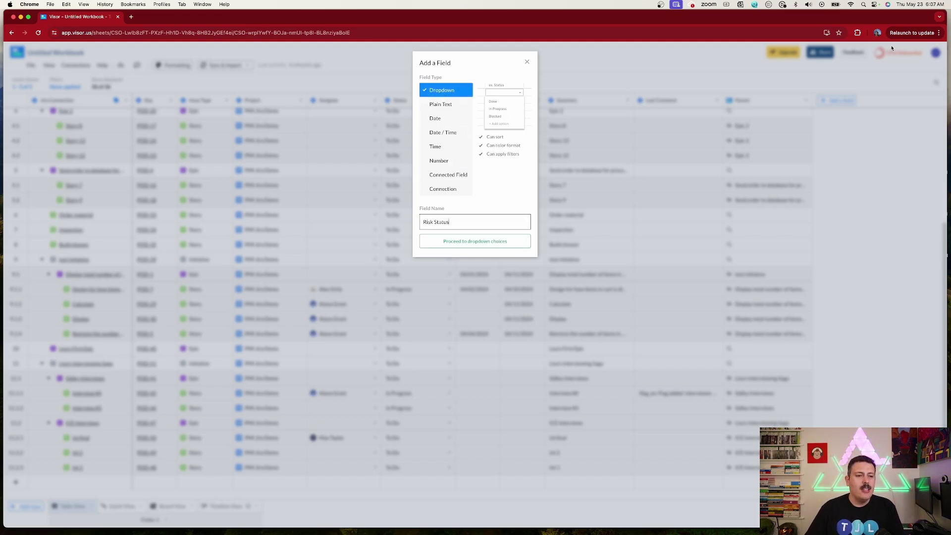
click(474, 242)
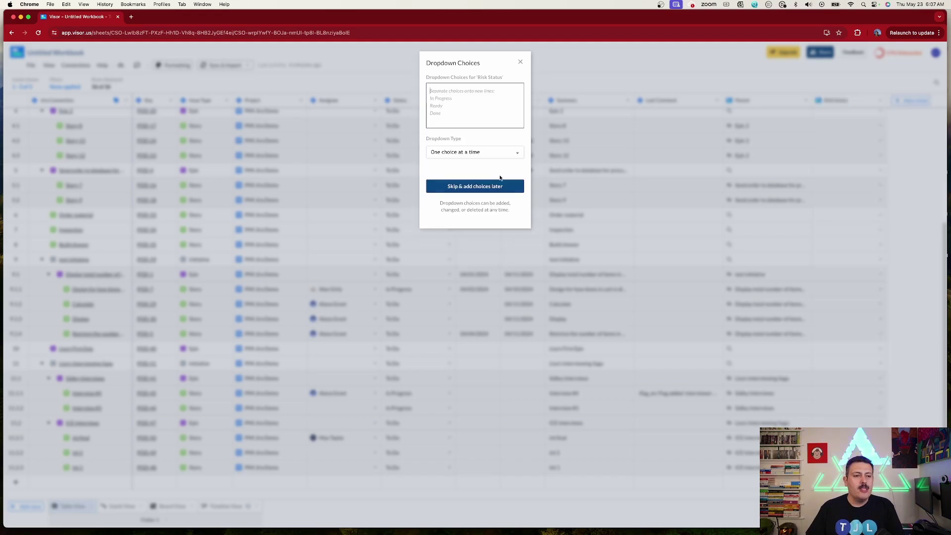
- Give the Risk Status dropdown the choices On Track, Delayed, Suspended and Big Trouble, allowing one choice at a time
click(456, 108)
text(On Track)
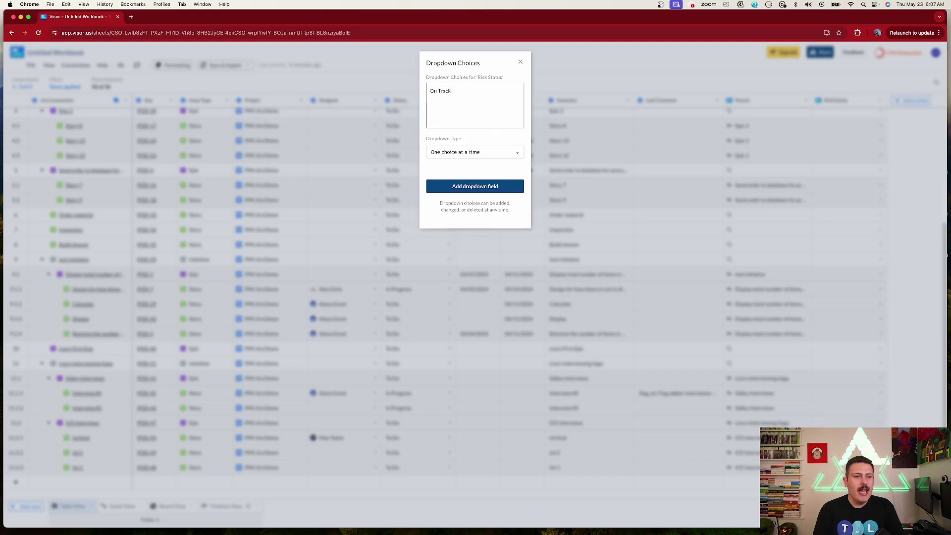
key(Return)
text(Delayed)
key(Return)
text(Suspended)
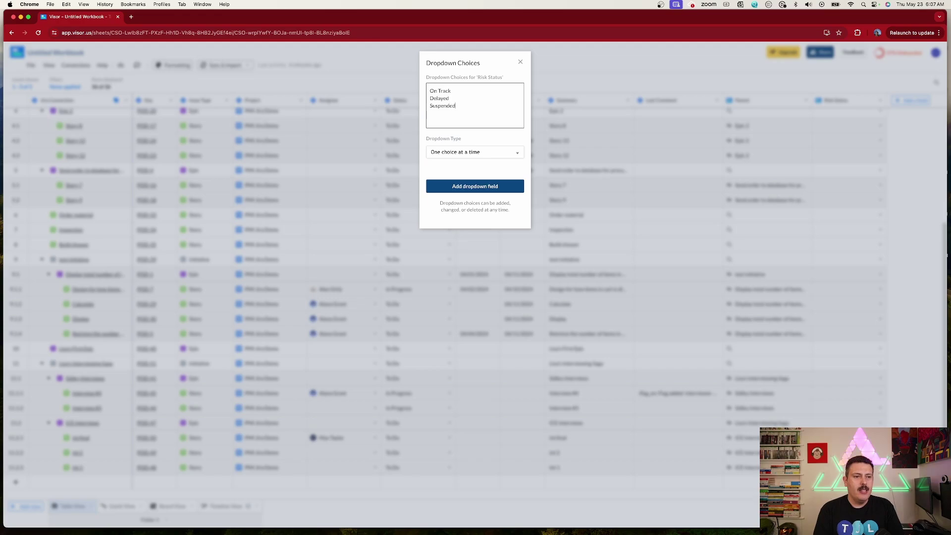
key(Return)
text(Big Trouble)
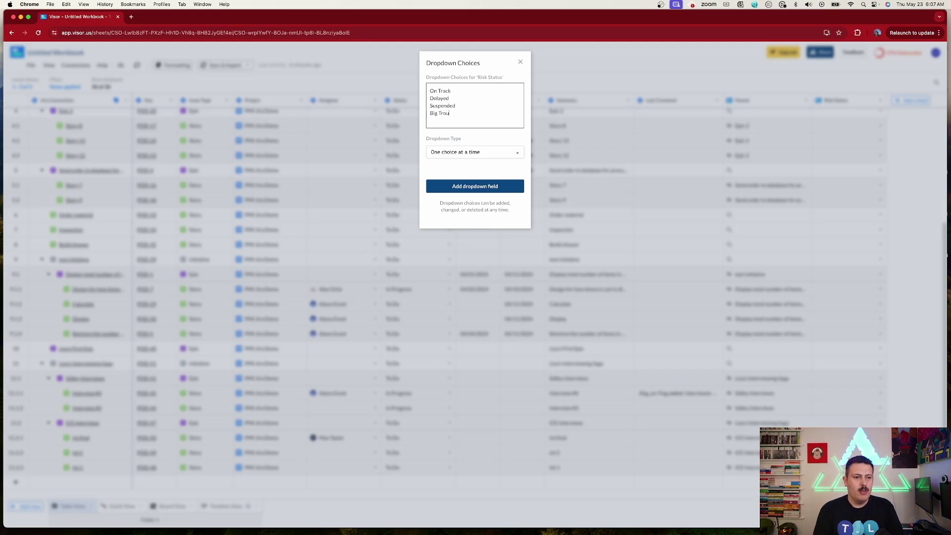
click(455, 153)
click(456, 152)
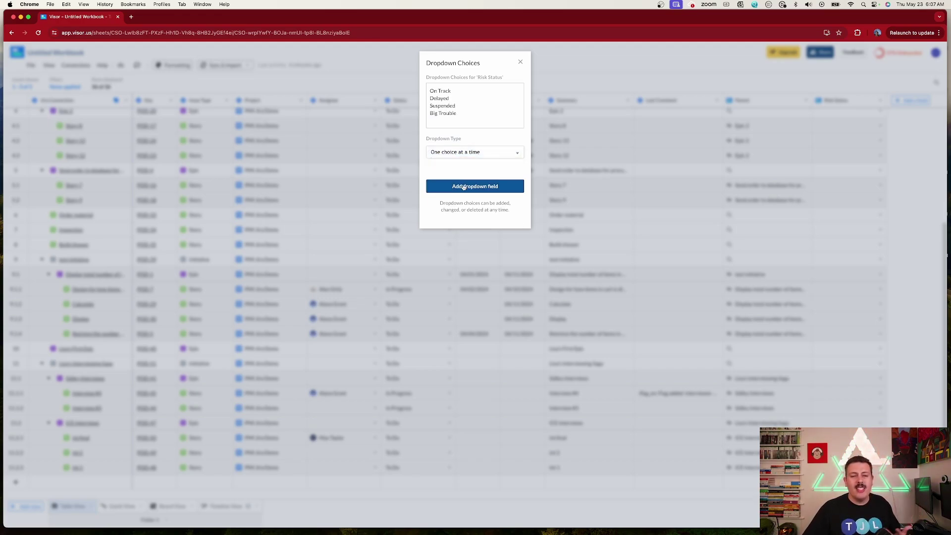
click(463, 186)
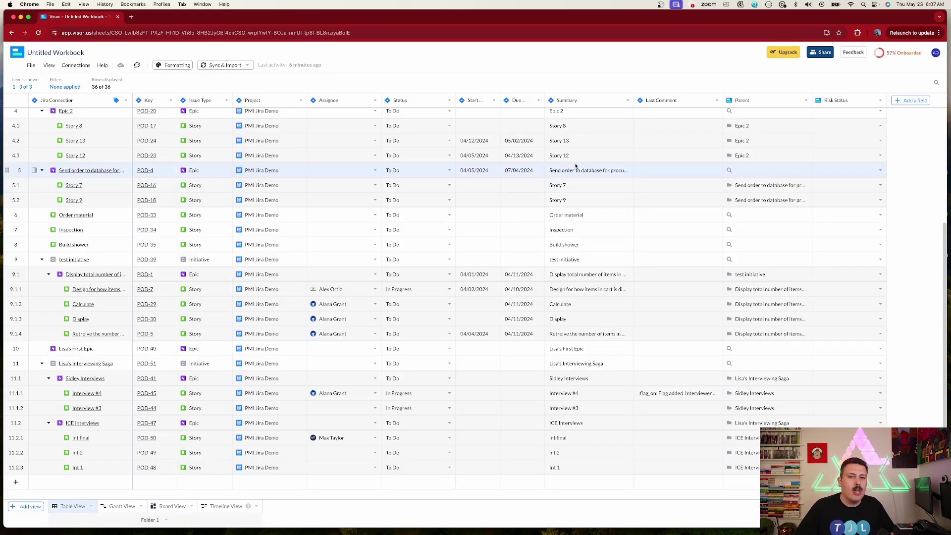
- Set the Risk Status of Story 8 to On Track, Story 13 to Delayed and Story 12 to Suspended
click(854, 131)
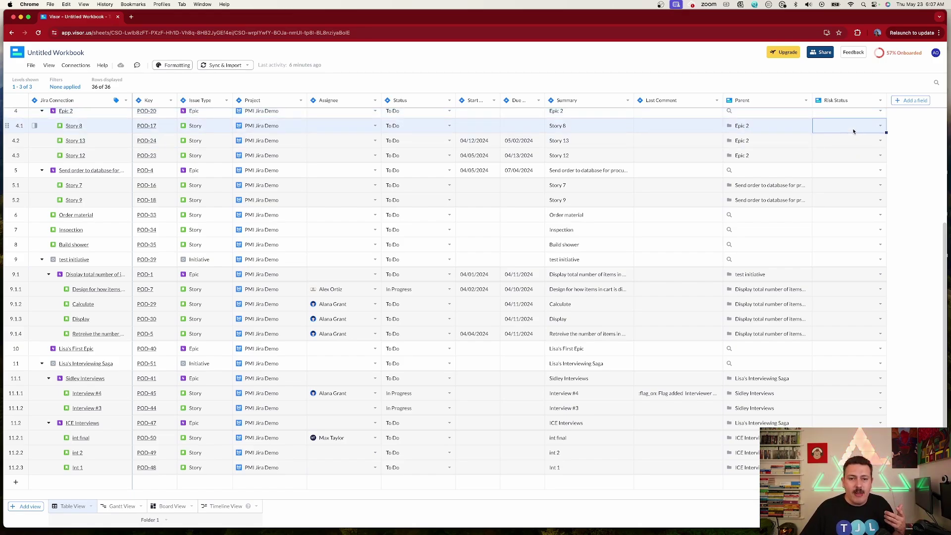
click(882, 129)
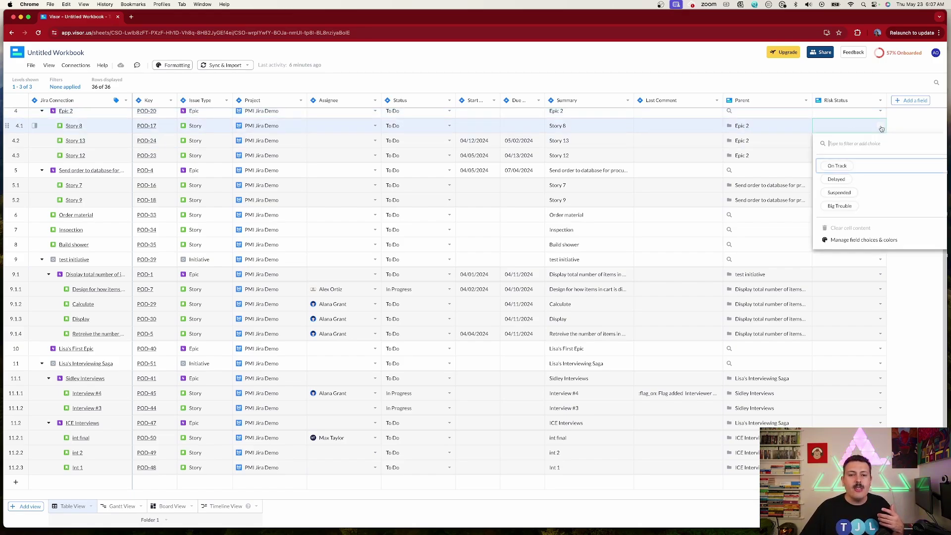
click(836, 165)
click(880, 140)
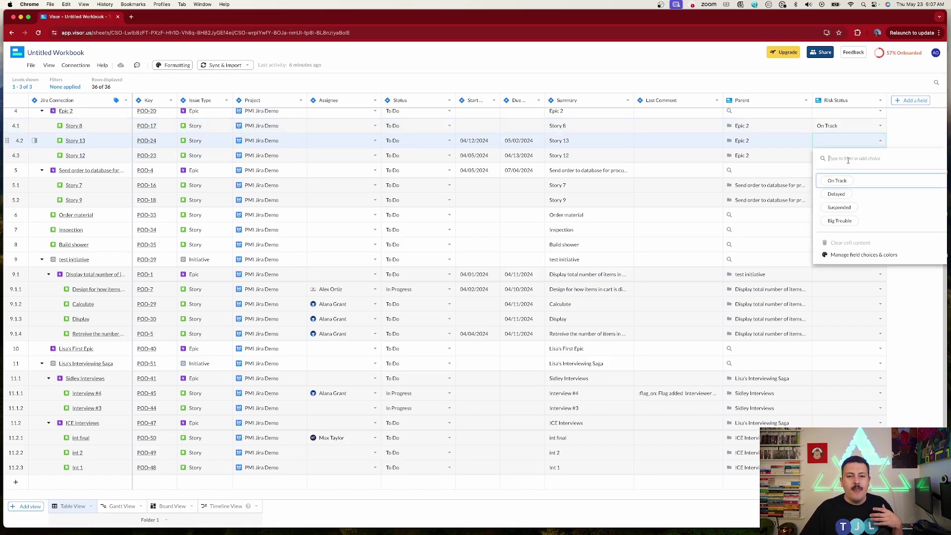
click(835, 197)
click(880, 155)
click(838, 218)
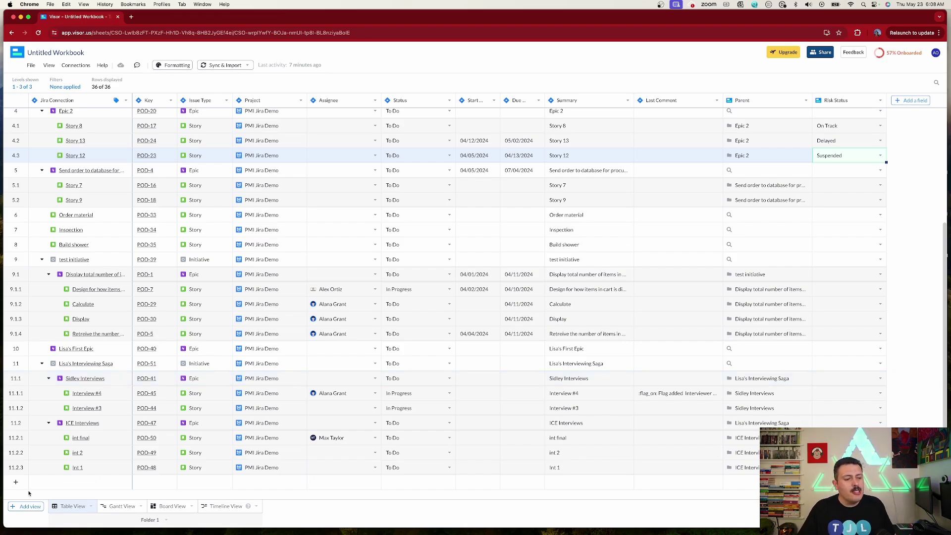
- Set up the Gantt View with a Weeks & Days timeline, weeks starting Monday and Monday to Friday as working days
click(123, 506)
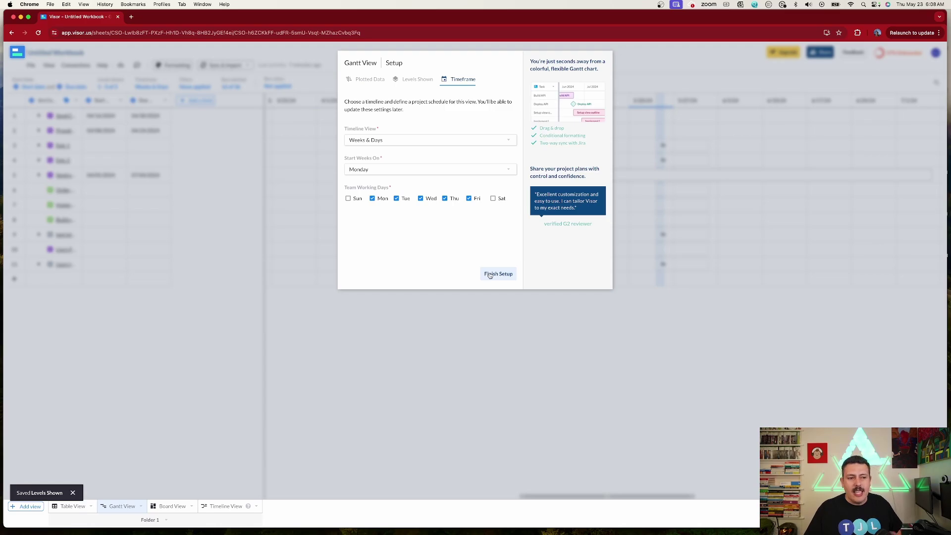
click(498, 274)
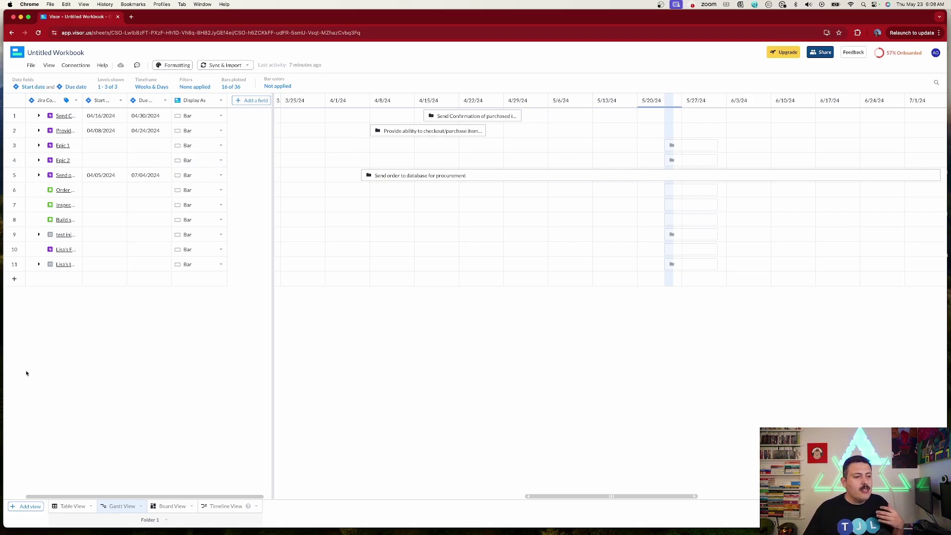
- Expand the Interviewing Saga initiative with its two epics and move it to the first row of the Gantt list
click(39, 264)
click(49, 279)
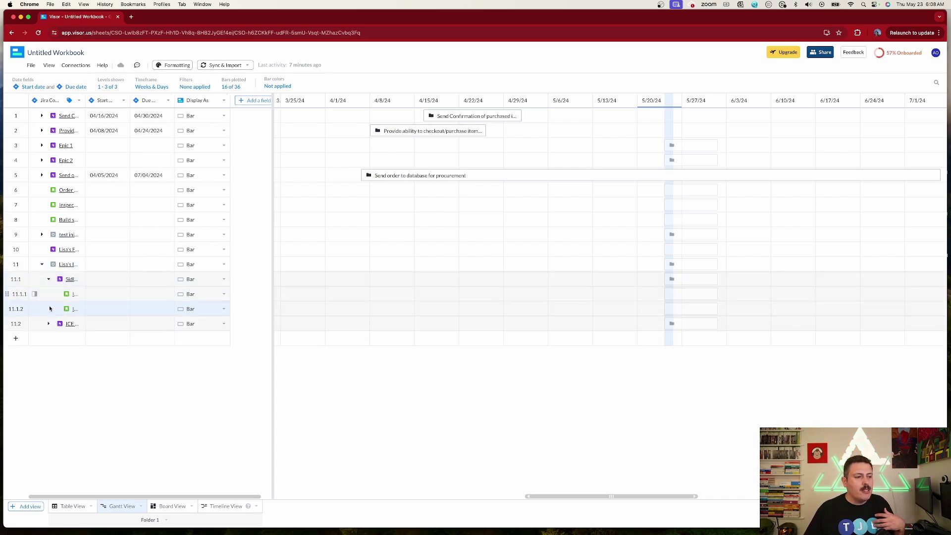
click(48, 323)
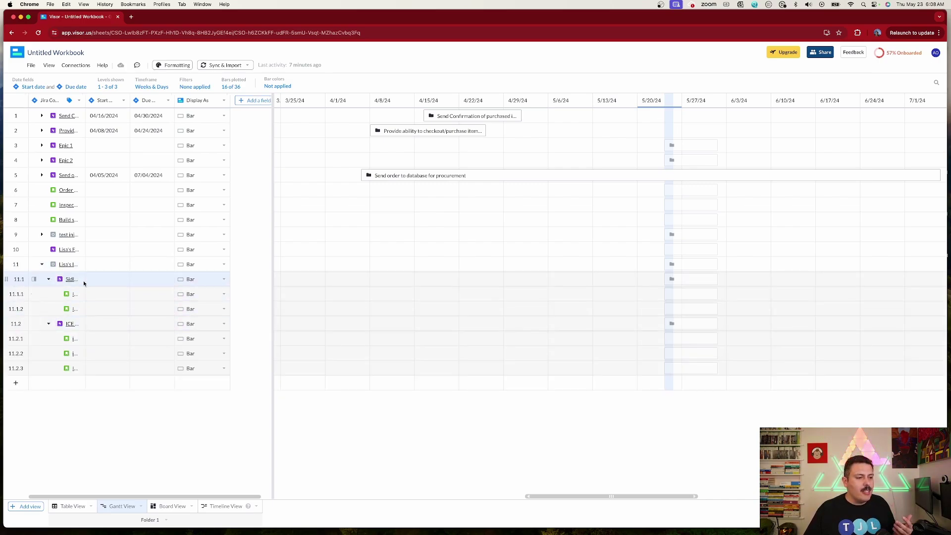
drag(7, 264, 9, 115)
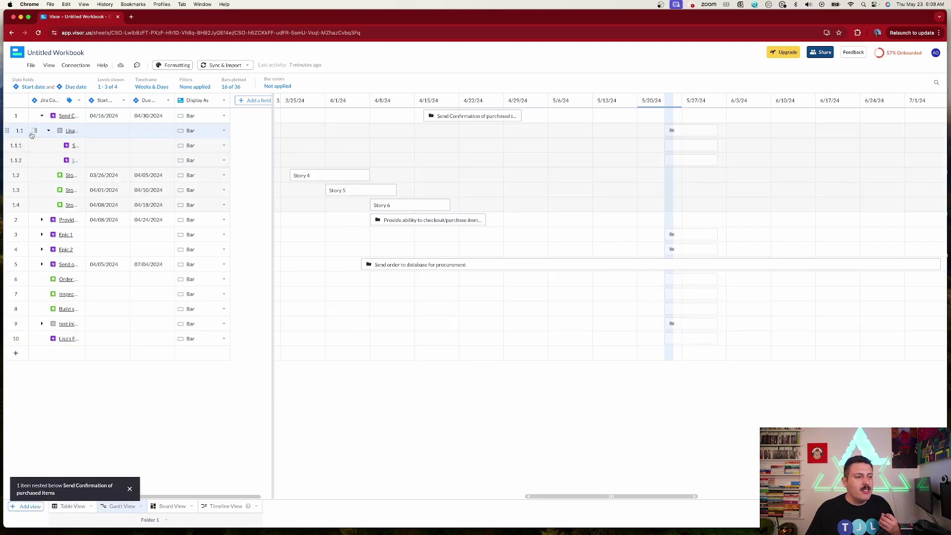
click(34, 132)
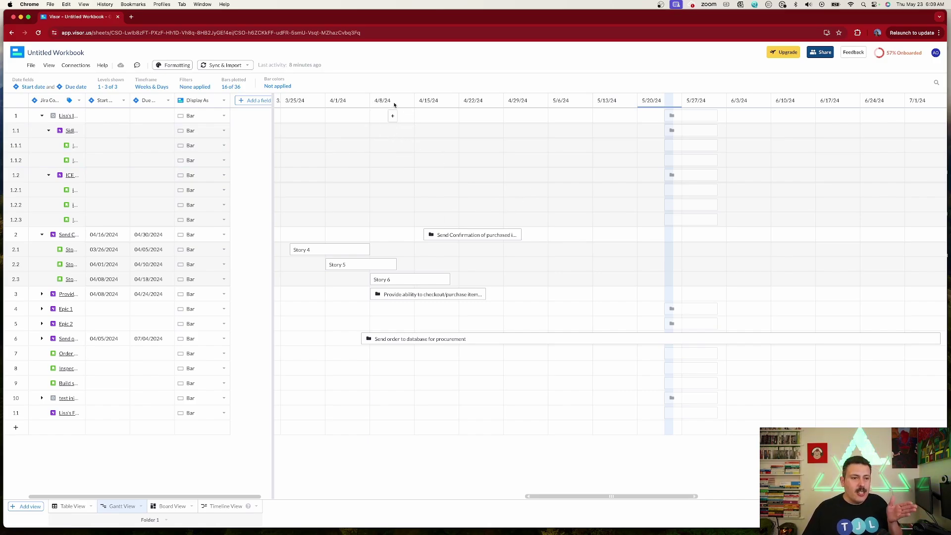
- Plot Gantt bars for the Interviewing Saga (04/03–04/19/2024), Sidley Interviews (04/08–04/22/2024) and Interview #4 (04/09–04/17/2024)
drag(375, 131, 461, 129)
drag(348, 115, 451, 118)
drag(381, 151, 441, 147)
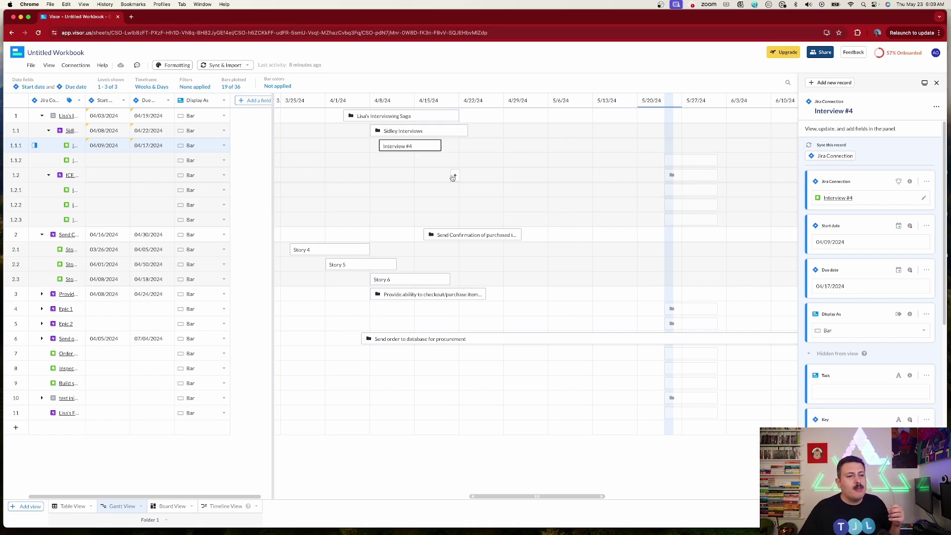
- Widen the Jira Connection column to fit the issue names and display the Sidley Interviews epic as a Gantt milestone
mouse_move(410, 121)
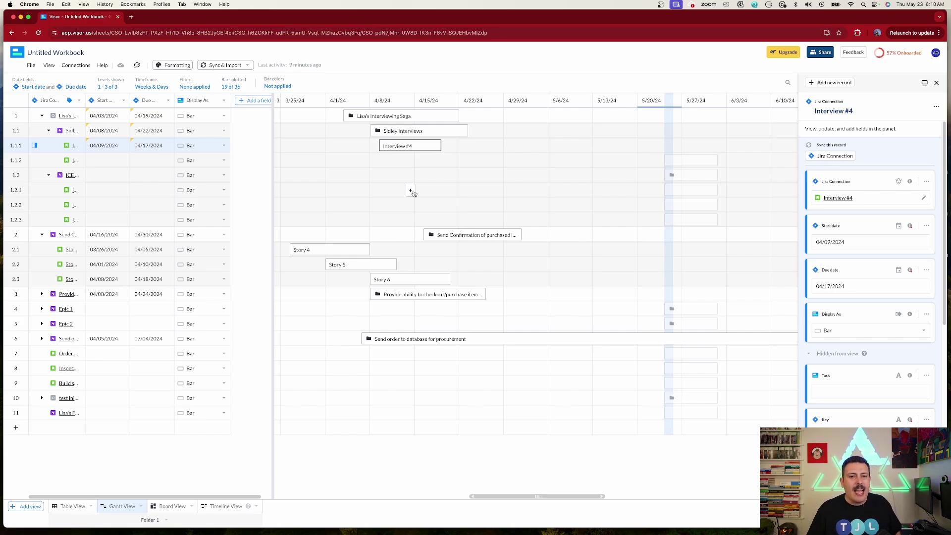
mouse_move(85, 123)
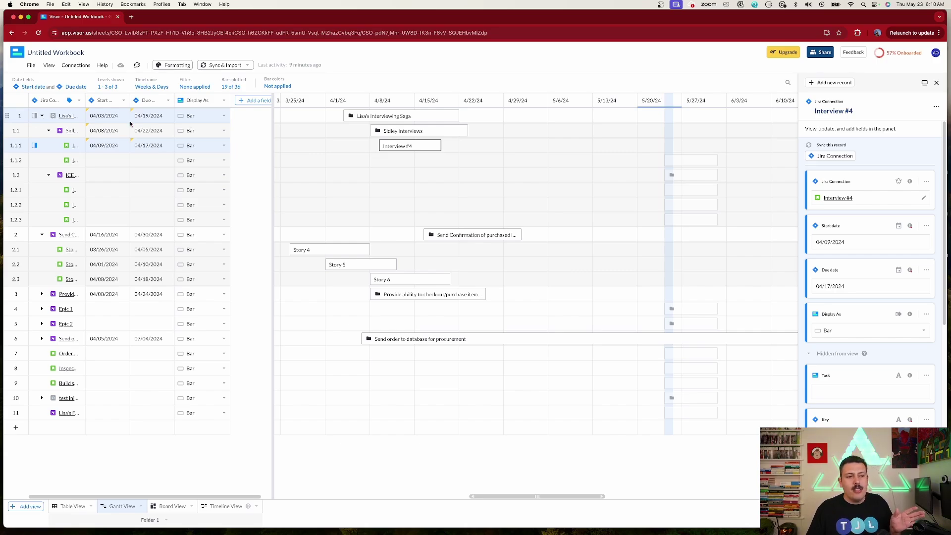
double_click(88, 102)
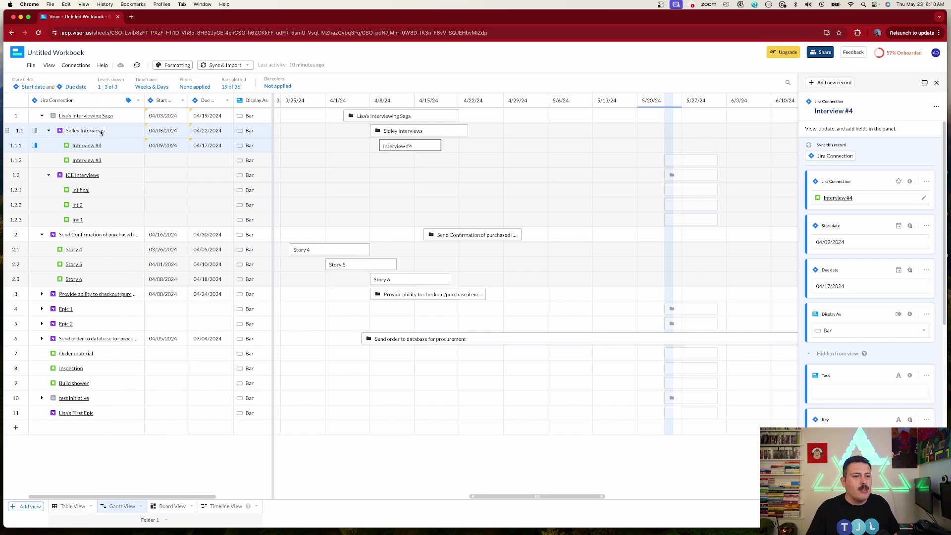
mouse_move(404, 131)
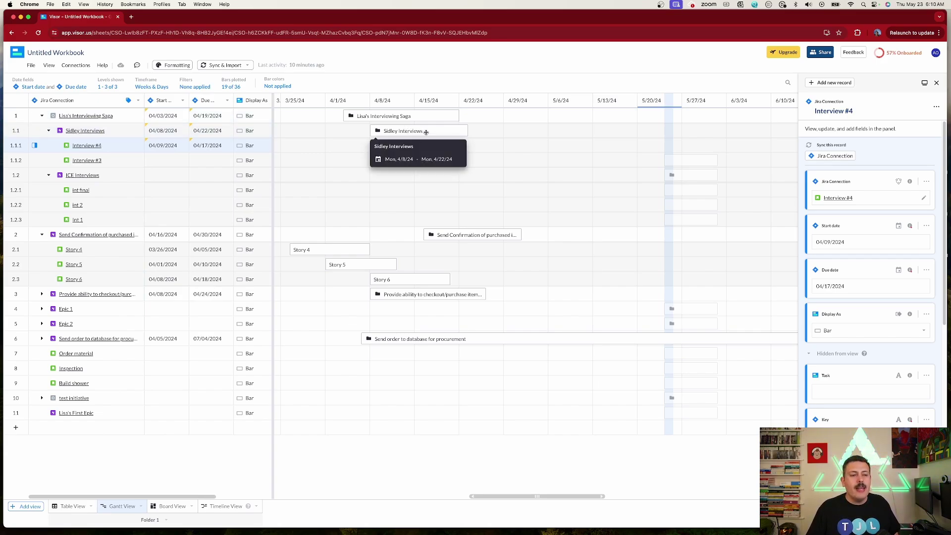
click(423, 131)
right_click(424, 131)
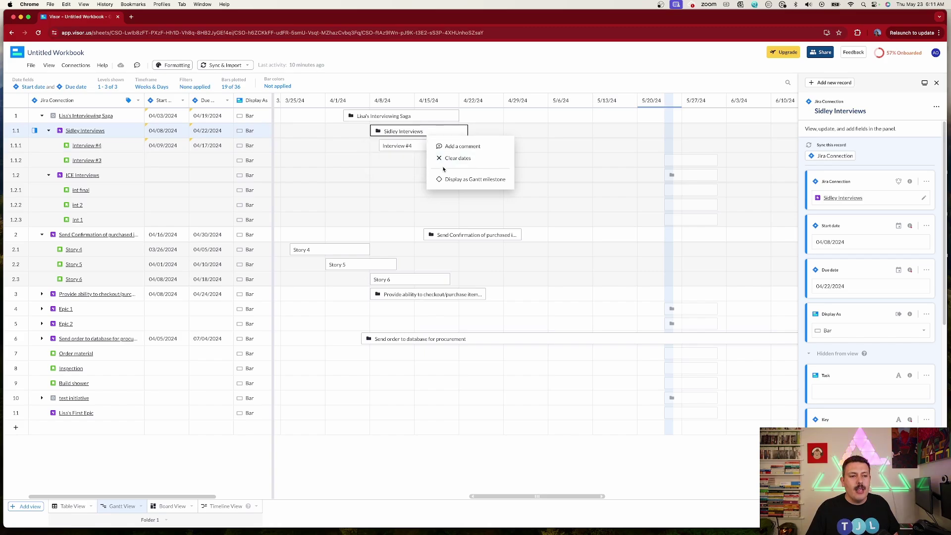
click(454, 180)
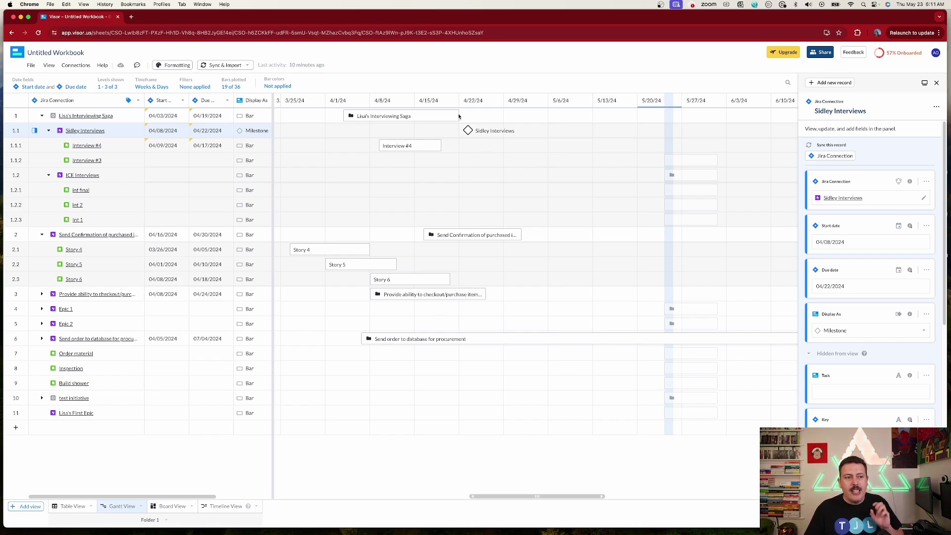
mouse_move(443, 116)
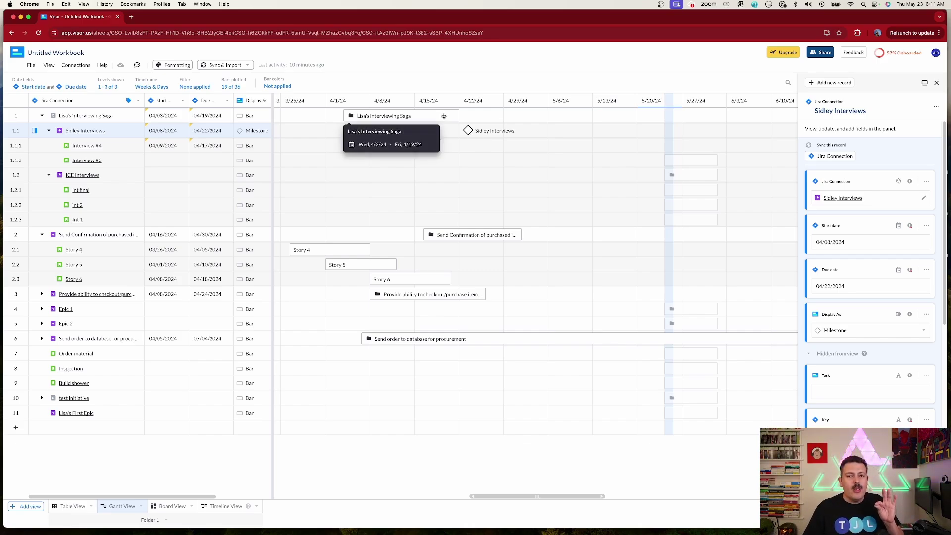
- Apply automatic color formatting to the Issue Type choices so the Gantt bars are colored by issue type
mouse_move(469, 294)
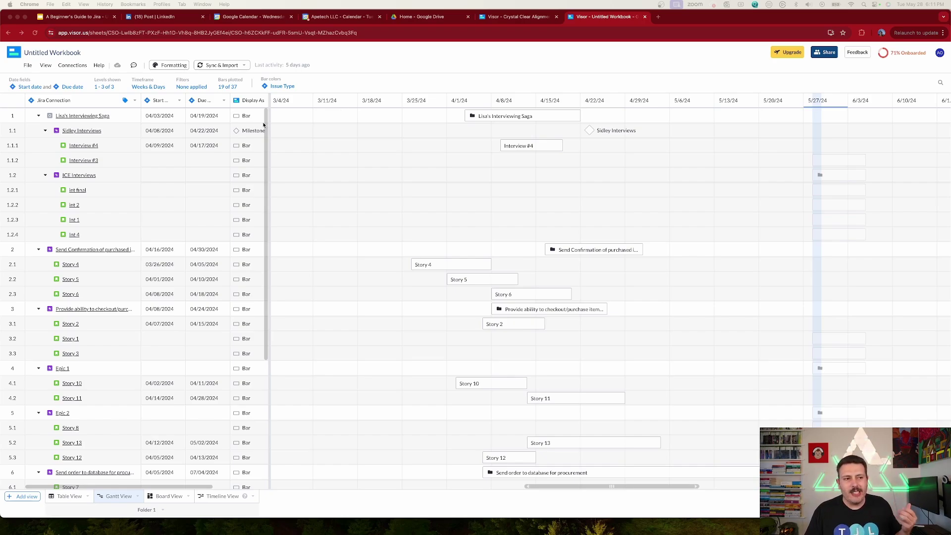
click(169, 67)
click(170, 67)
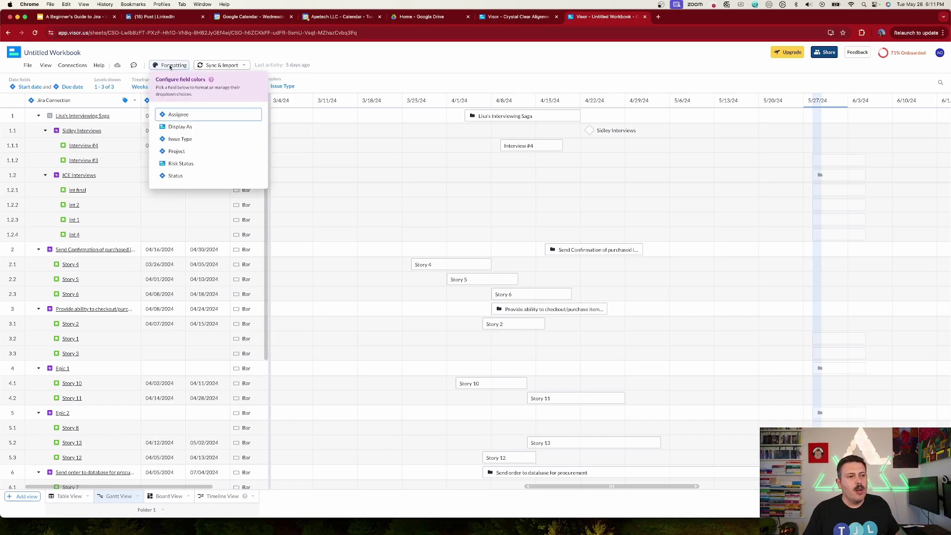
click(192, 139)
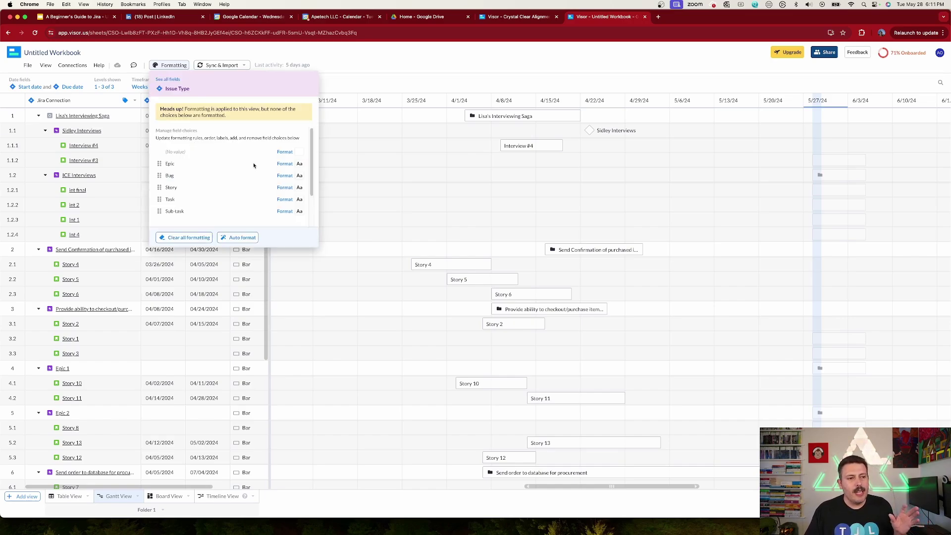
click(244, 238)
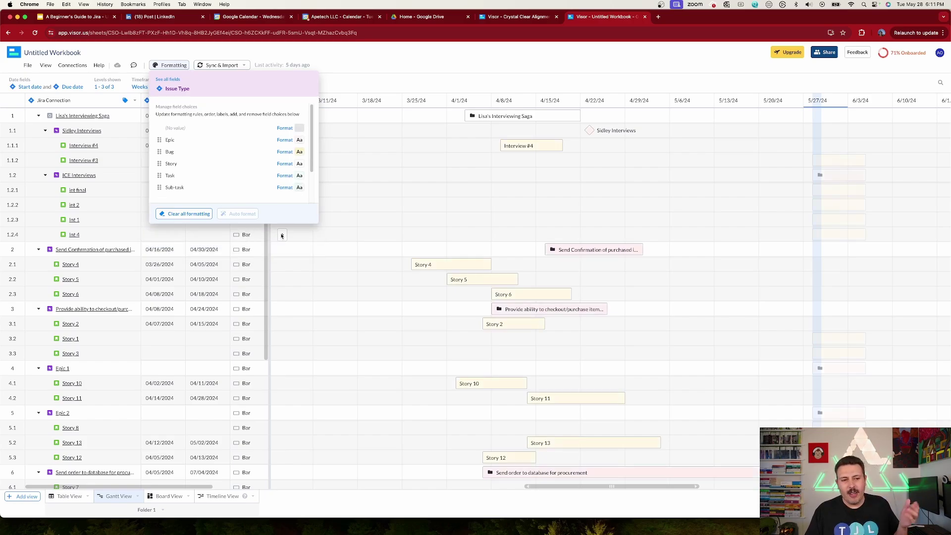
click(399, 78)
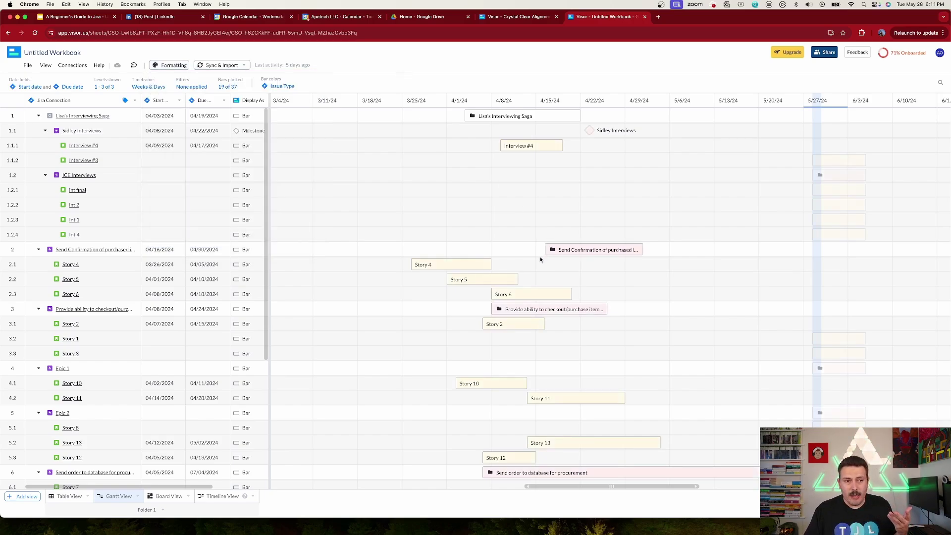
scroll(542, 321, down, 5)
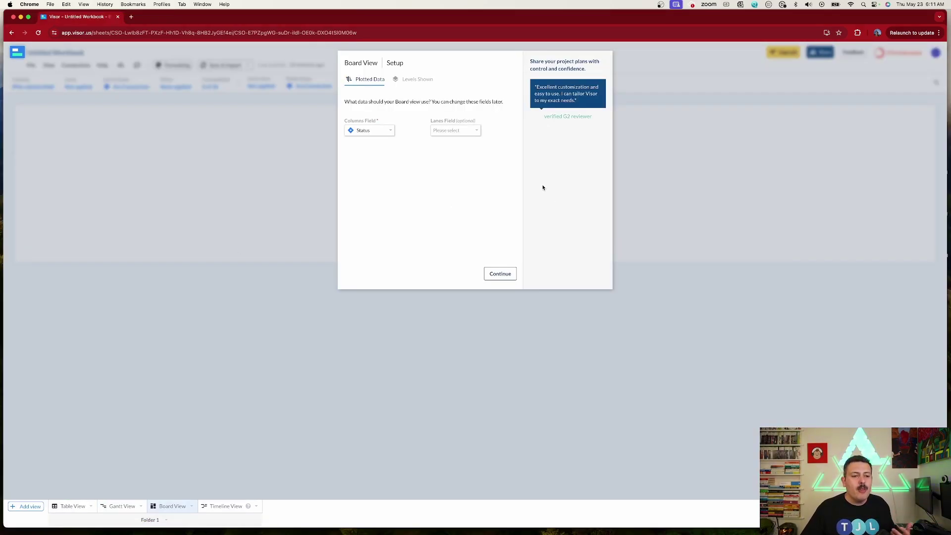
- Set up the Board View with Status columns and all three levels, and the Timeline View with Assignee swimlanes from Start date to Due date
click(500, 274)
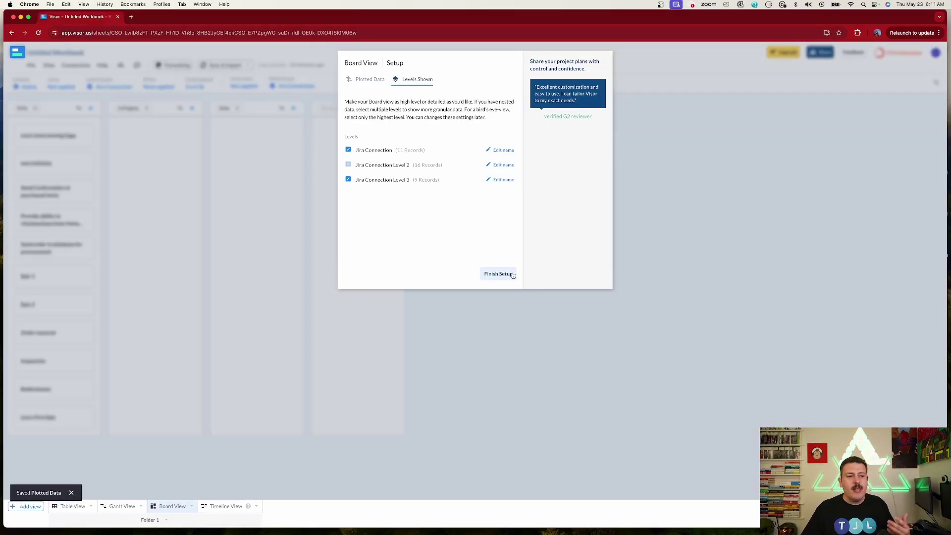
click(512, 275)
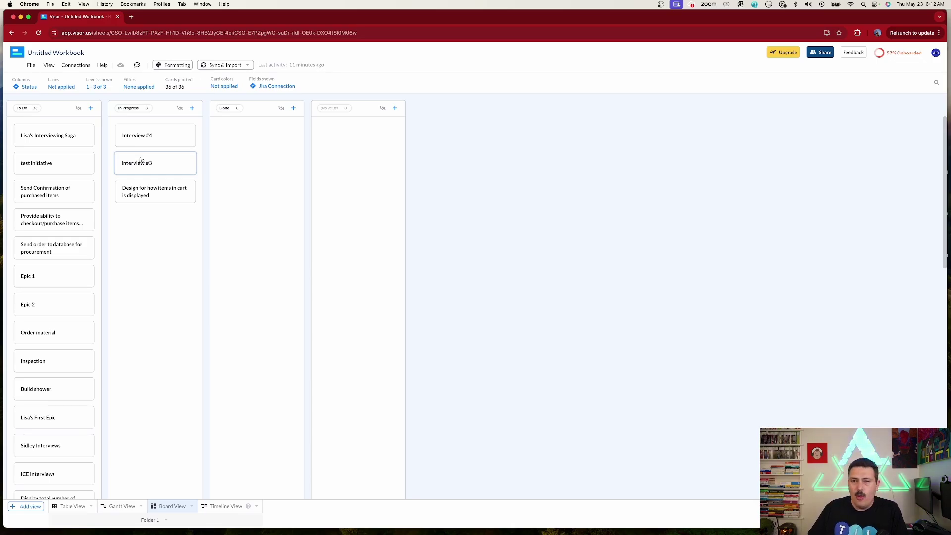
click(226, 506)
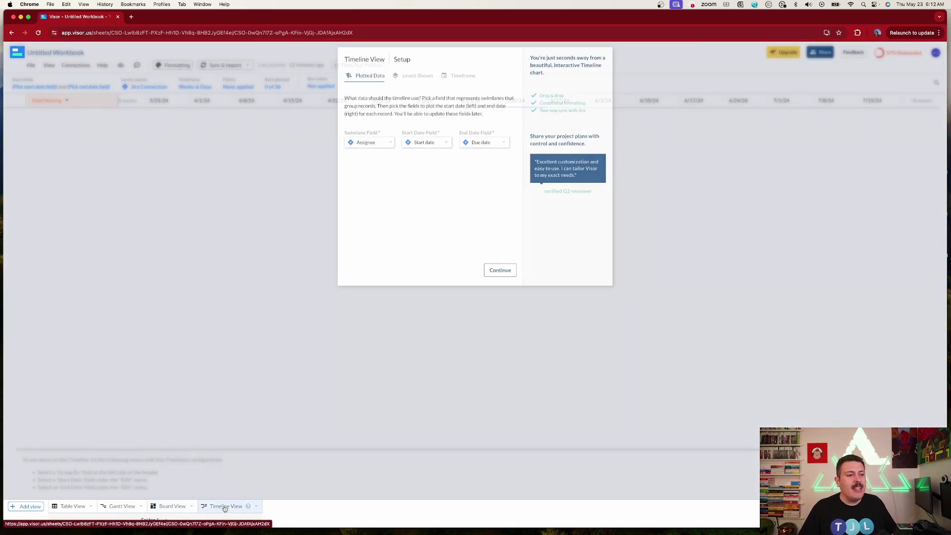
click(500, 275)
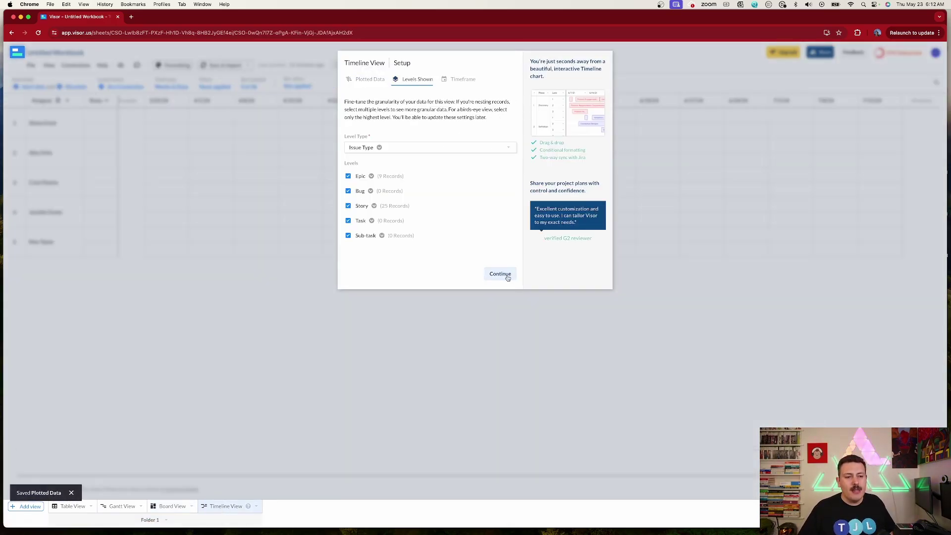
click(507, 277)
click(506, 275)
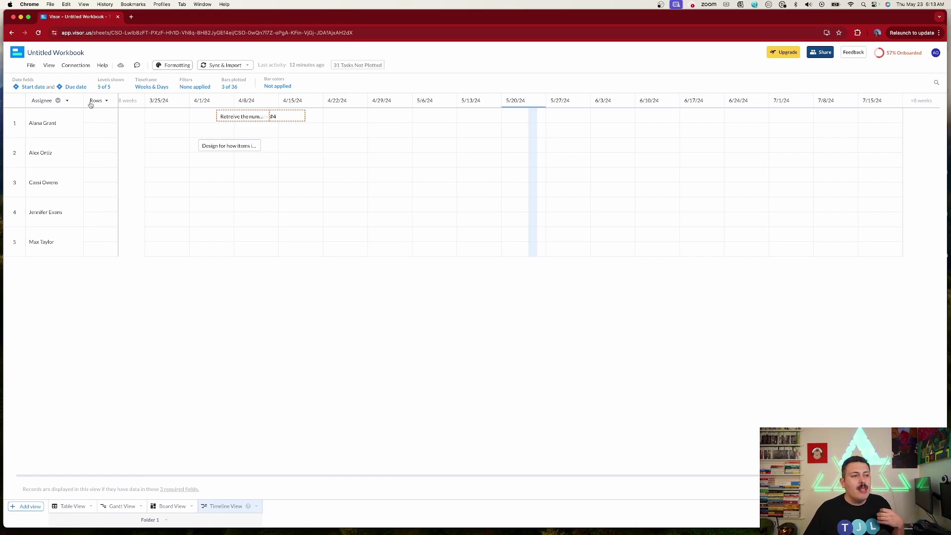
- Try grouping the Timeline View swimlanes by Status, and group them by Issue Type instead
click(67, 102)
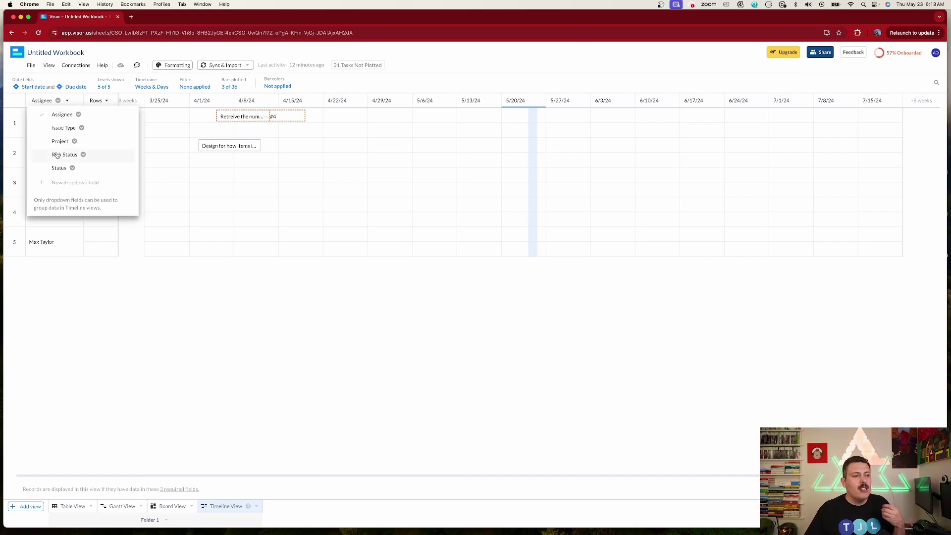
click(58, 168)
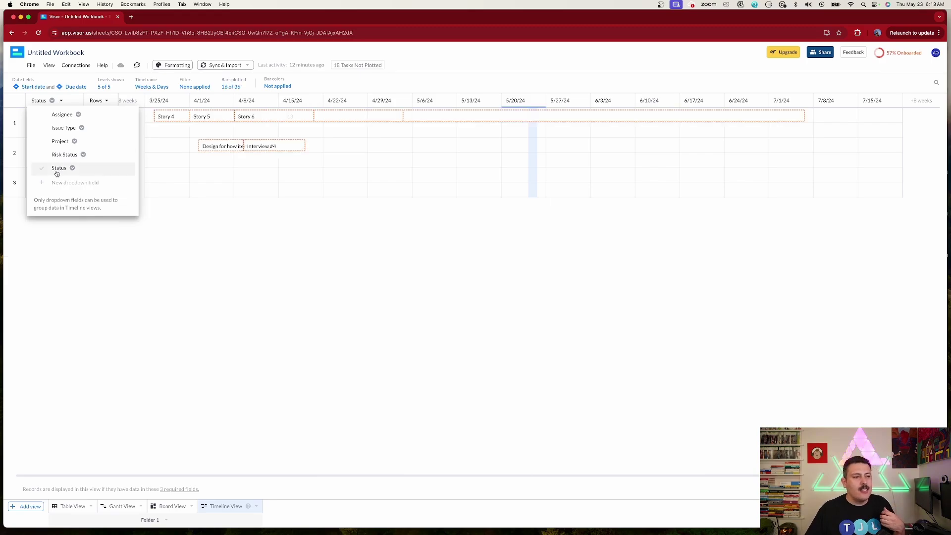
click(60, 128)
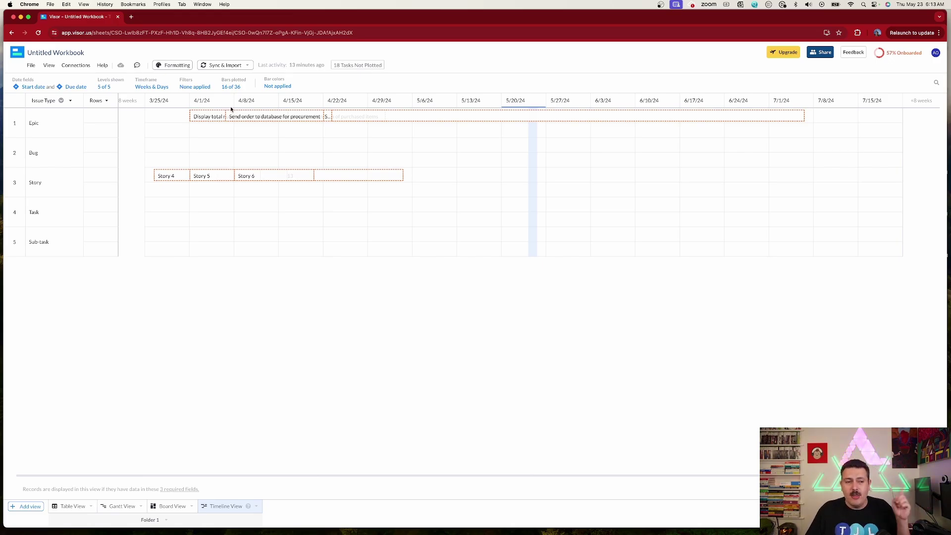
- Open Interview #4 in Jira from the Gantt View and set its start date to May 20, 2024 and due date to May 24, 2024
click(114, 506)
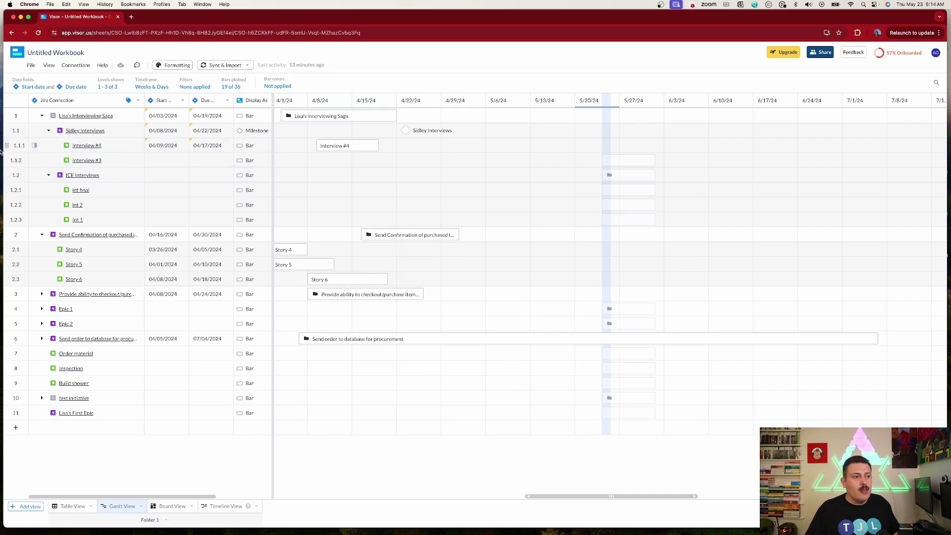
click(85, 146)
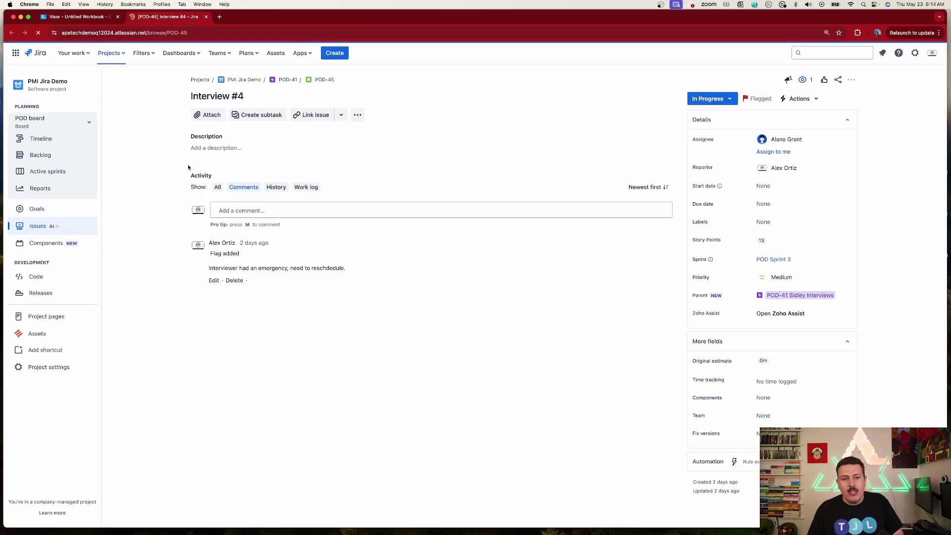
click(776, 187)
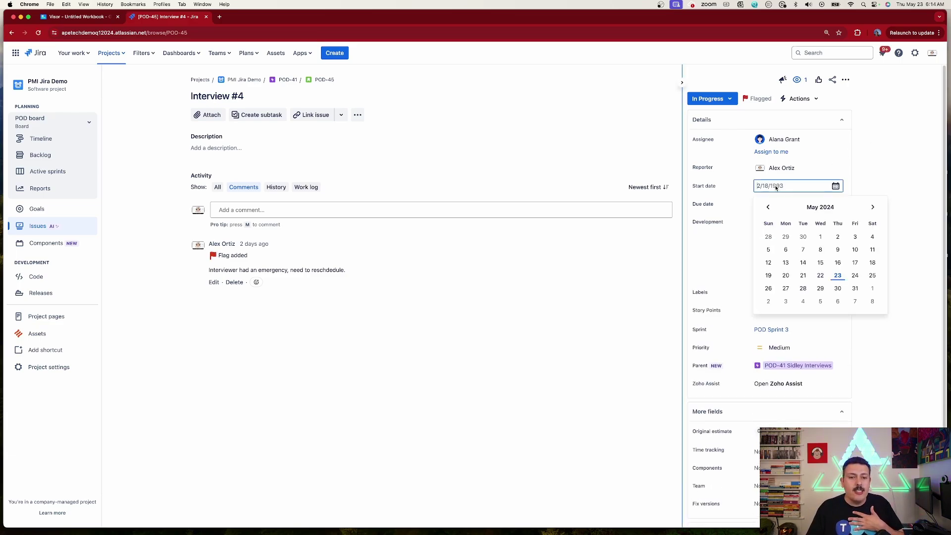
click(786, 276)
click(760, 204)
click(852, 294)
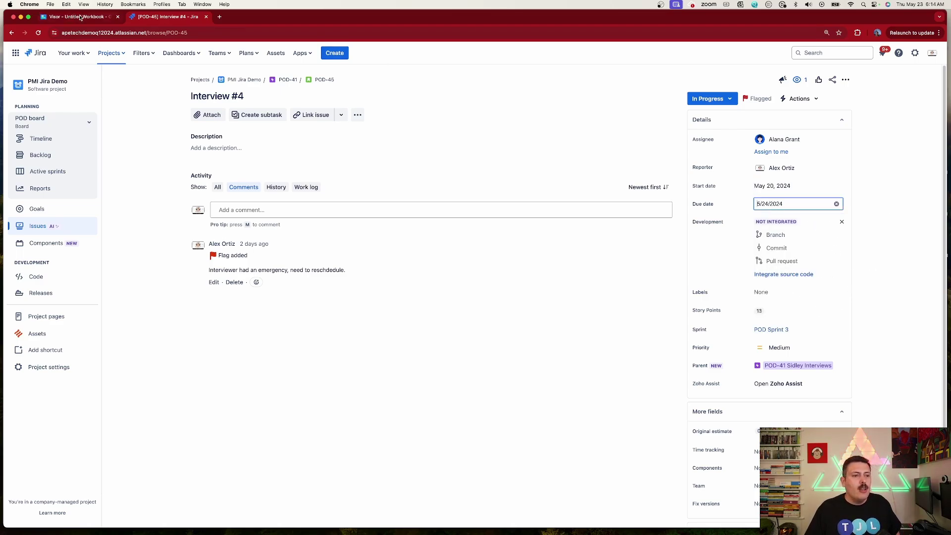
click(465, 358)
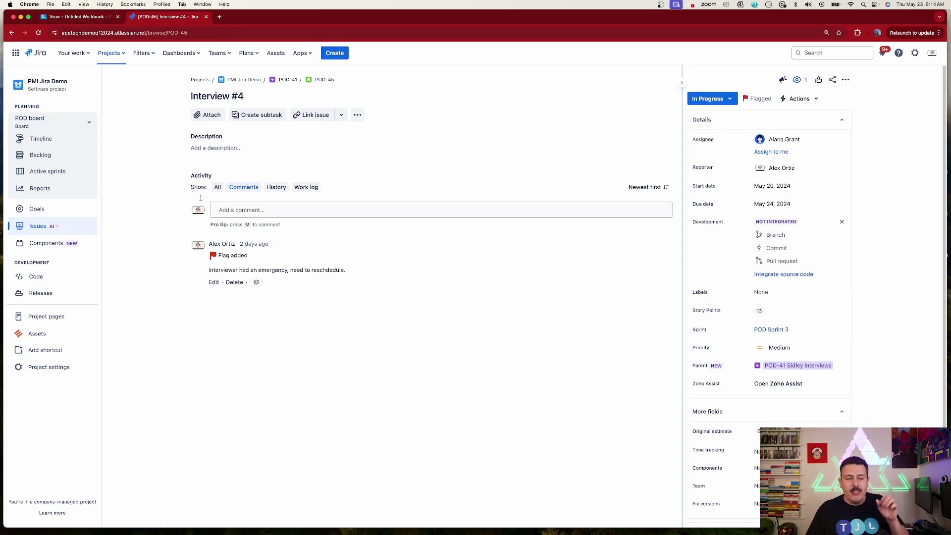
- Return to the Visor workbook and run a combined sync and import for the Jira connection from its settings
click(79, 18)
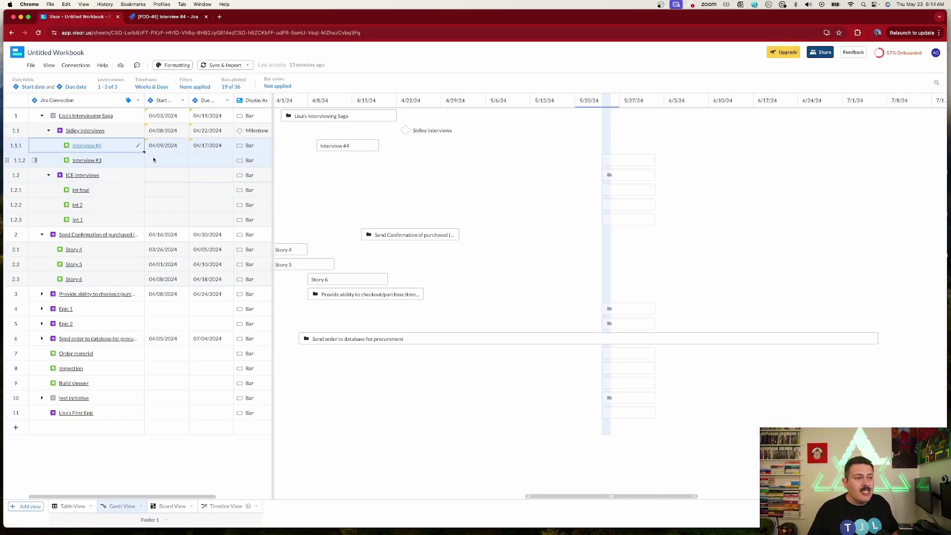
mouse_move(167, 148)
mouse_move(203, 146)
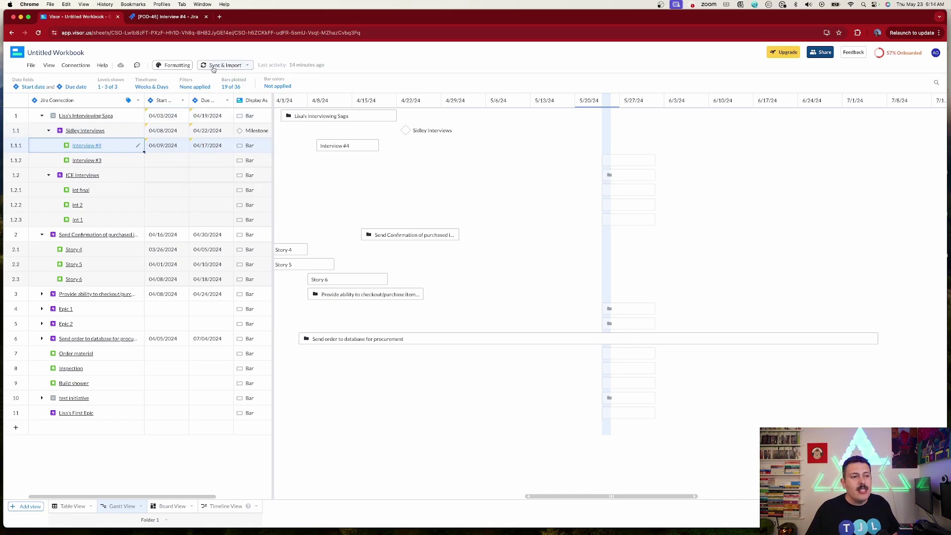
click(249, 68)
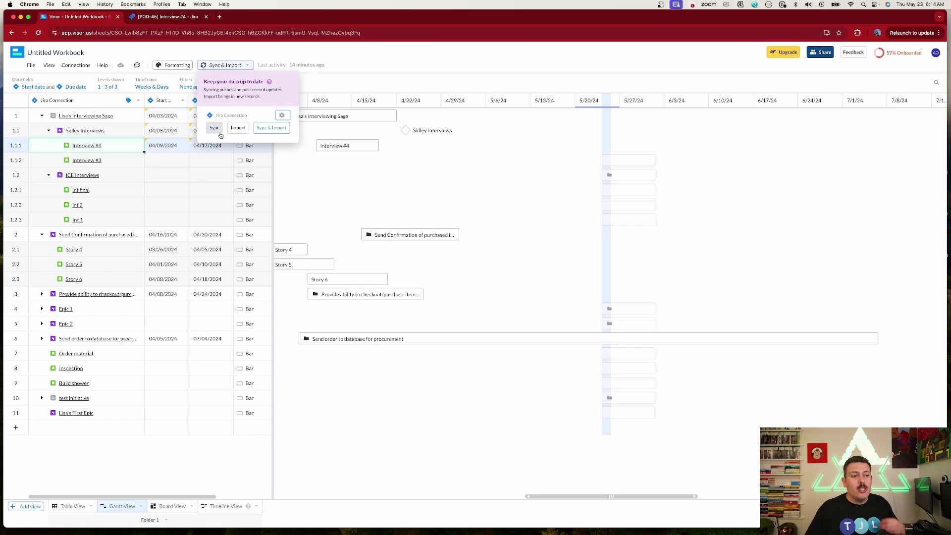
click(263, 130)
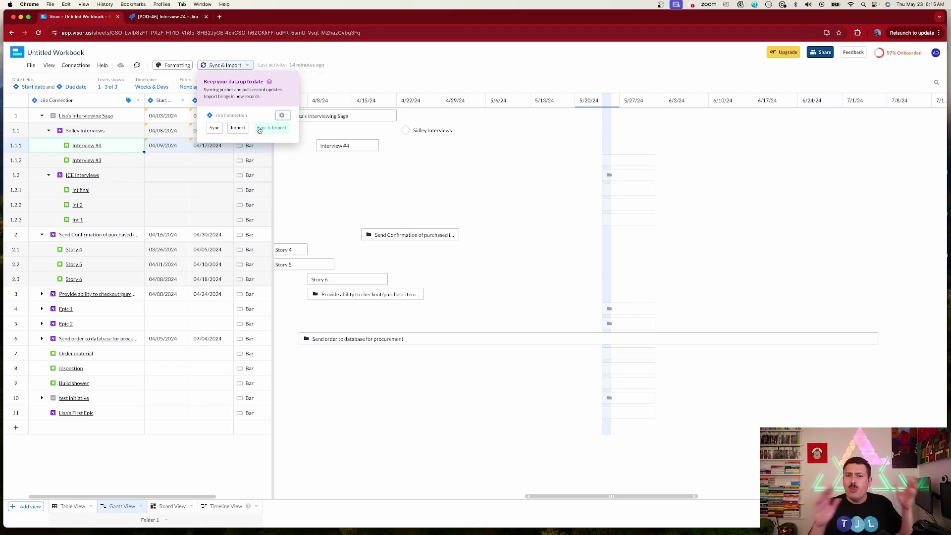
click(282, 115)
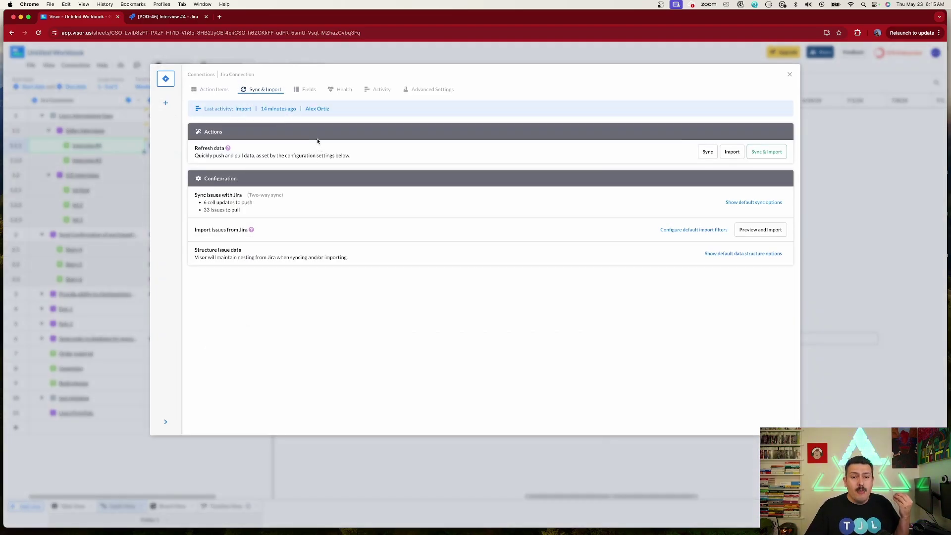
click(777, 153)
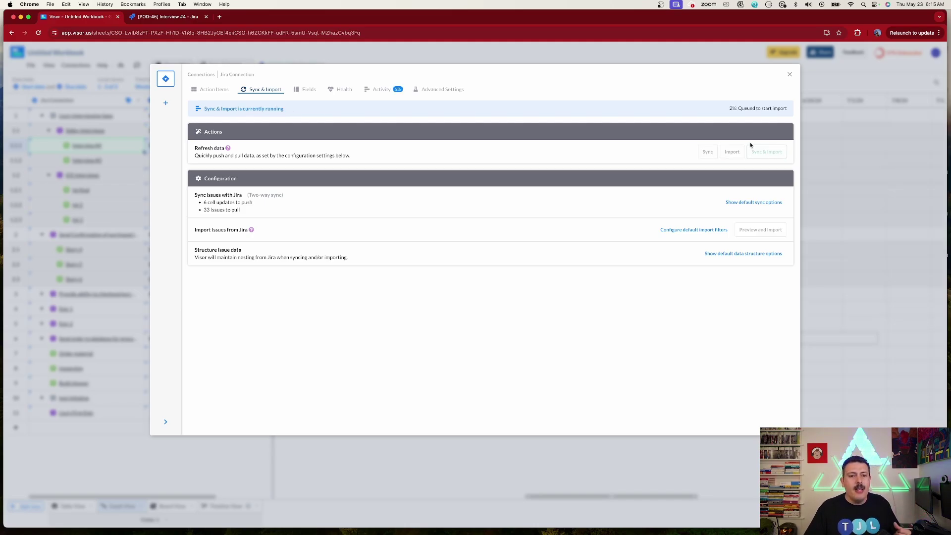
click(789, 75)
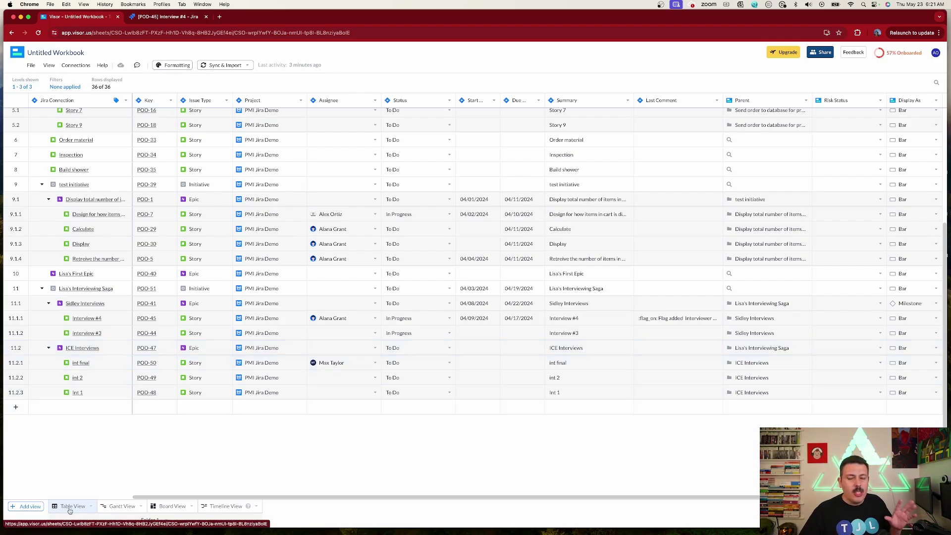
- Add a nested record under the ICE Interviews epic in the Table View as a draft new Jira issue named Int 4
right_click(18, 349)
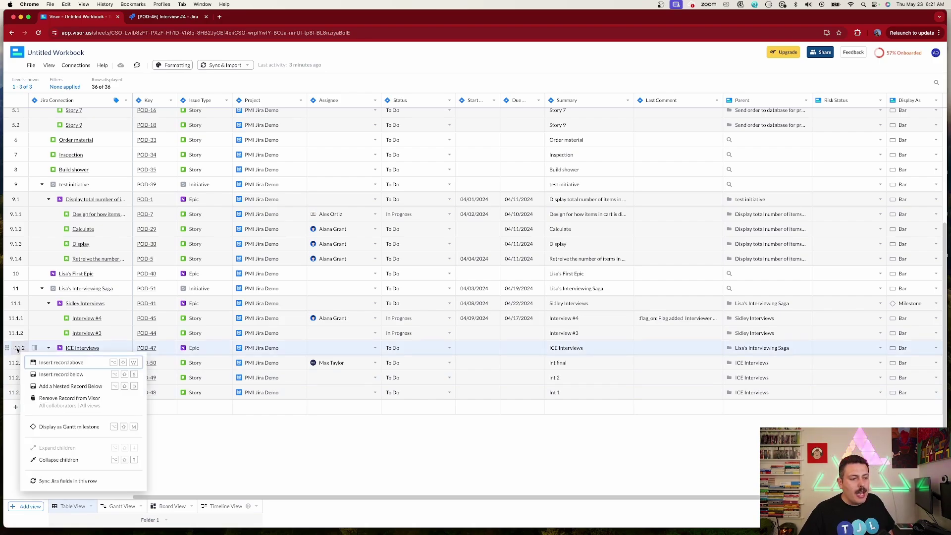
click(60, 387)
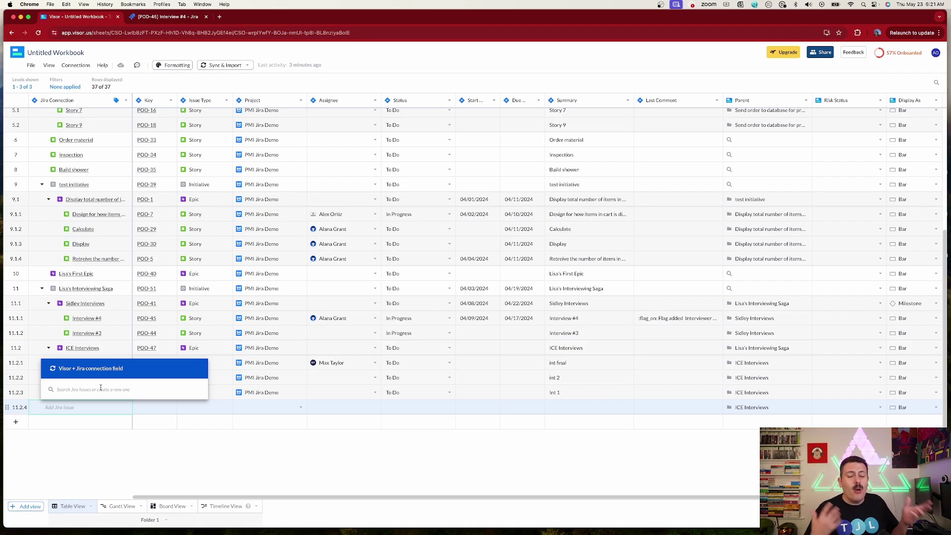
text(Int 4)
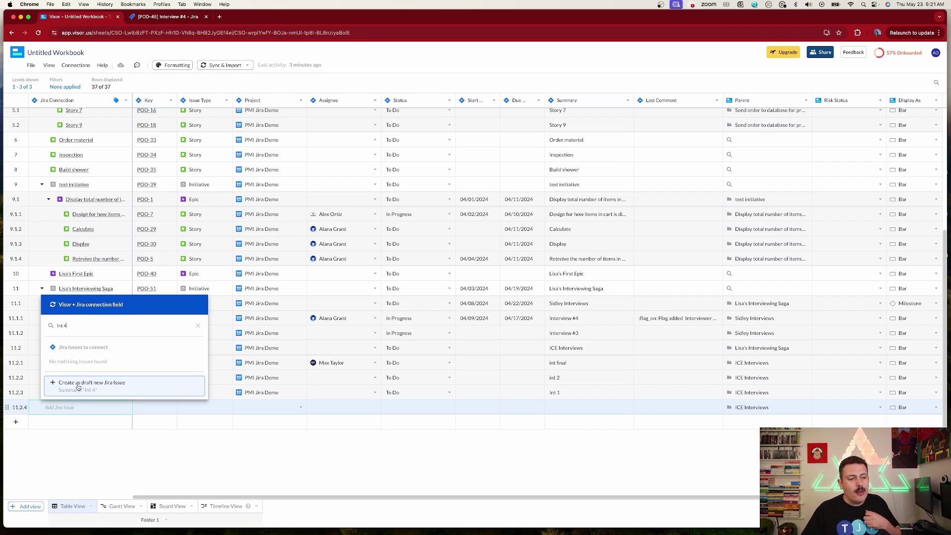
click(91, 388)
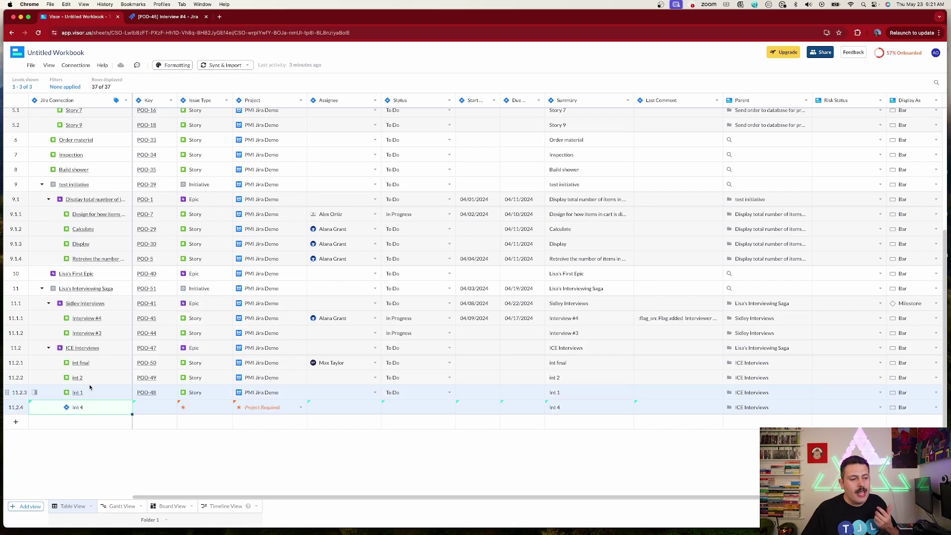
- Set the Int 4 draft's project to PMI Jira Demo and its issue type to Story, and sync the workbook with Jira
click(301, 408)
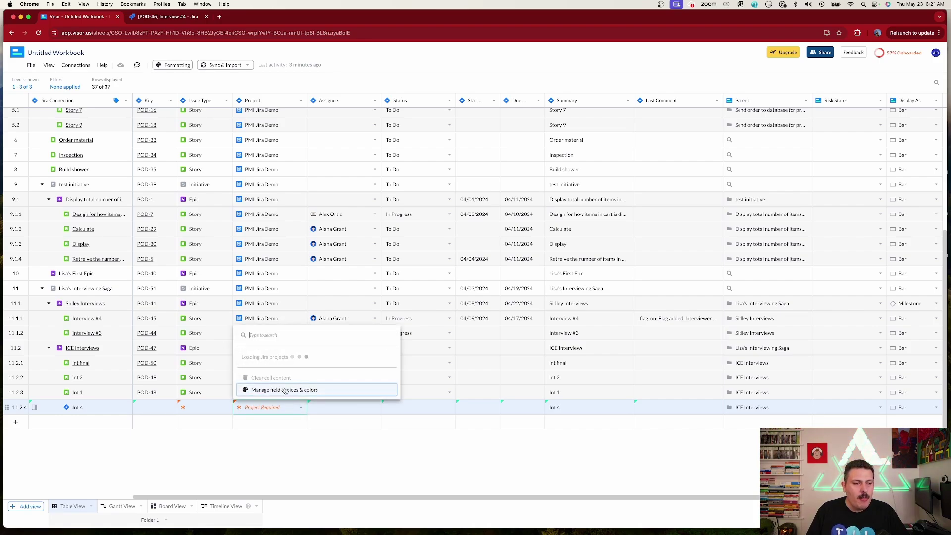
scroll(287, 355, down, 3)
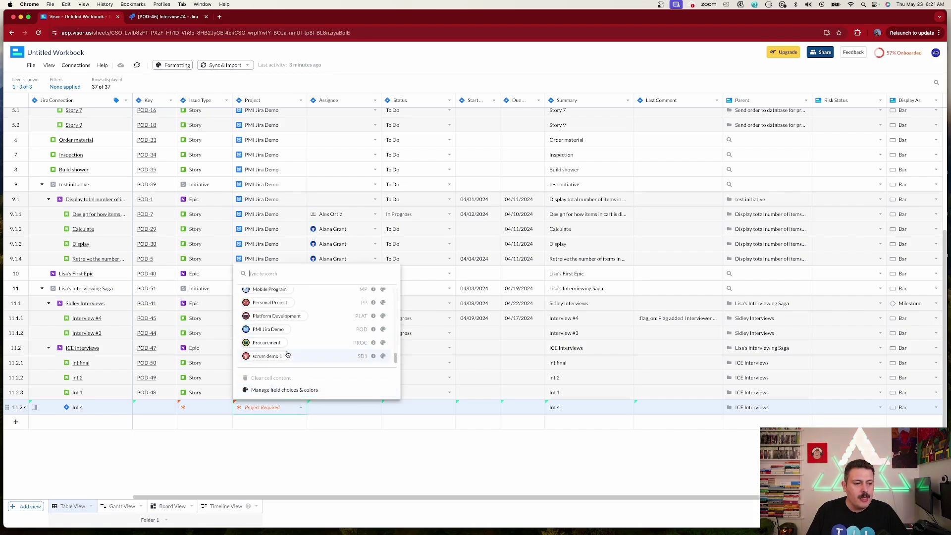
click(269, 329)
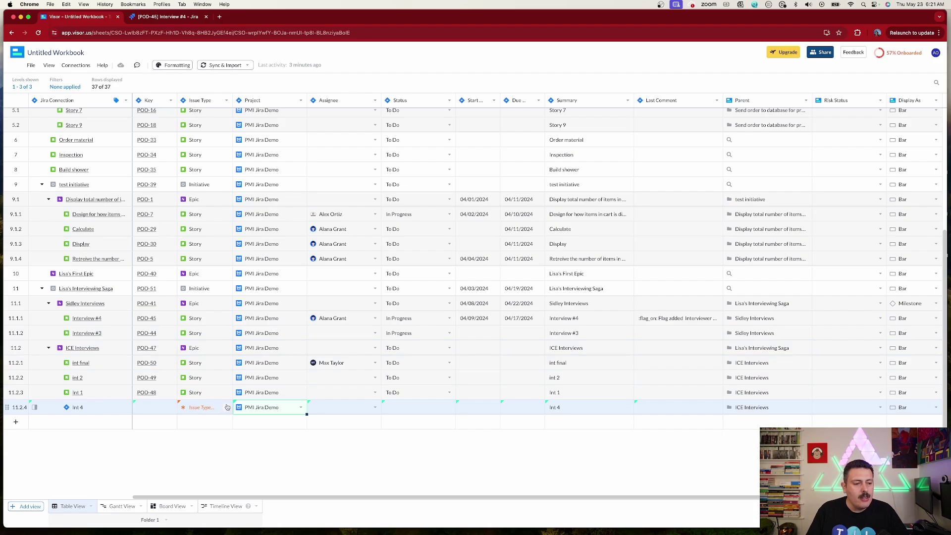
click(227, 407)
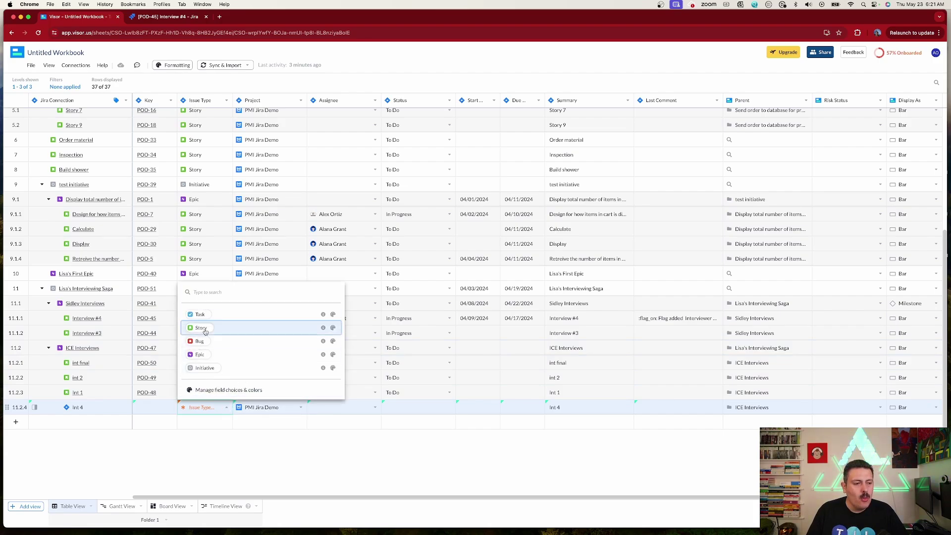
click(201, 327)
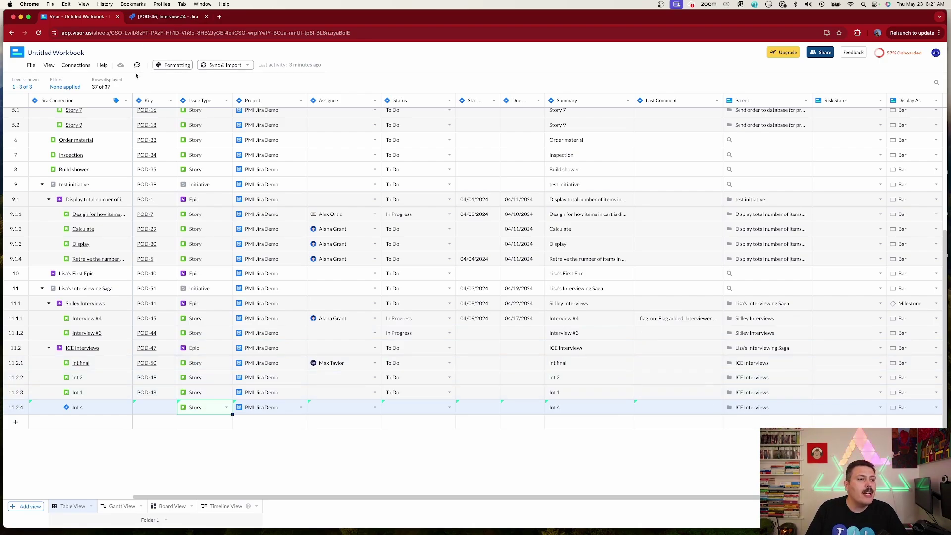
click(225, 65)
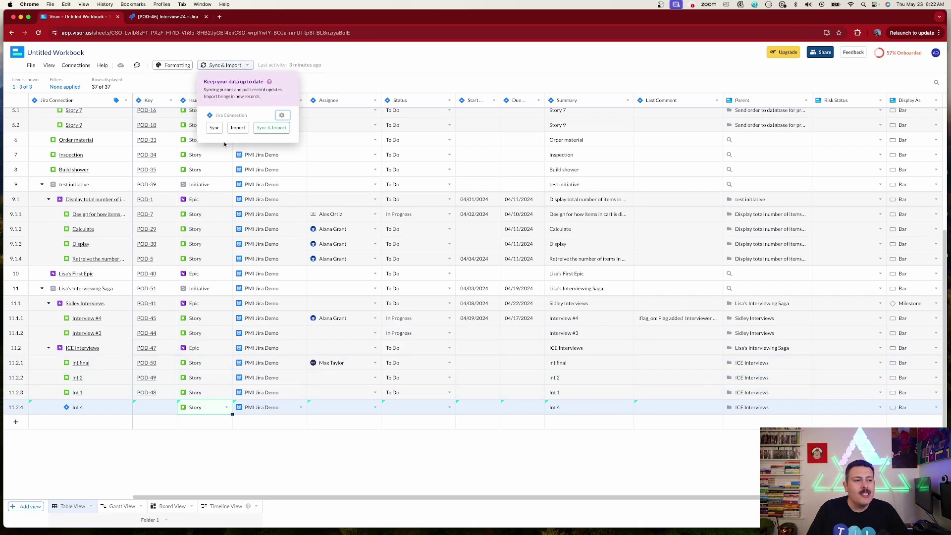
click(214, 128)
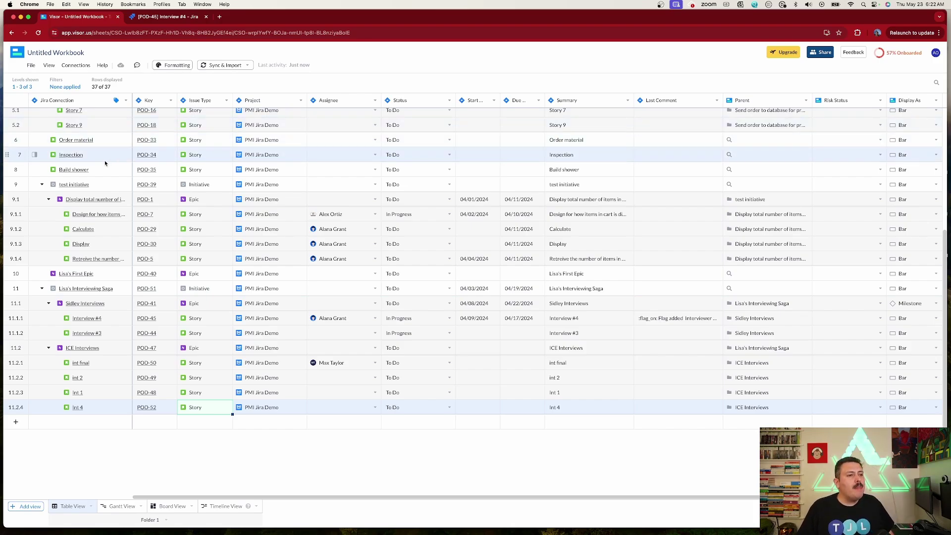
- Filter the Table View to the issues of a single assignee, and clear the Assignee filter again
mouse_move(56, 84)
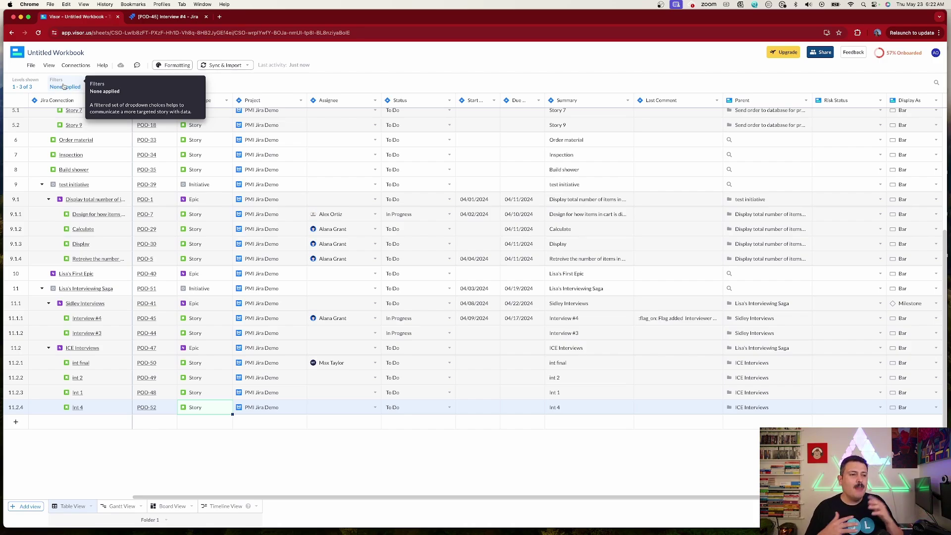
click(63, 86)
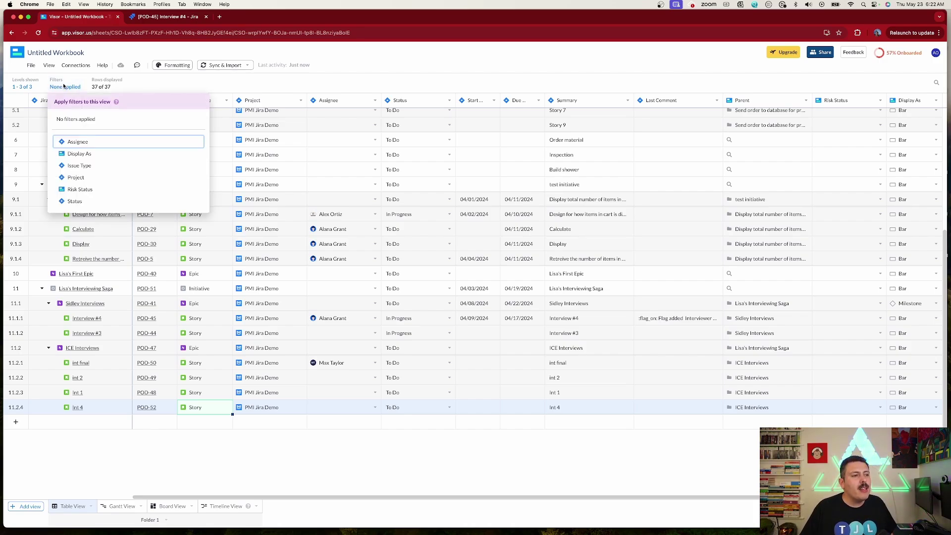
click(80, 142)
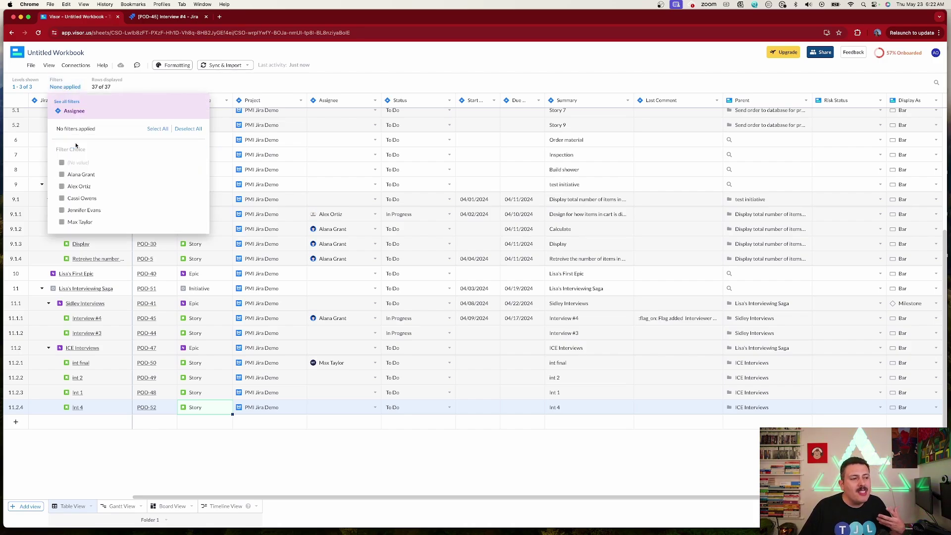
click(77, 175)
click(208, 385)
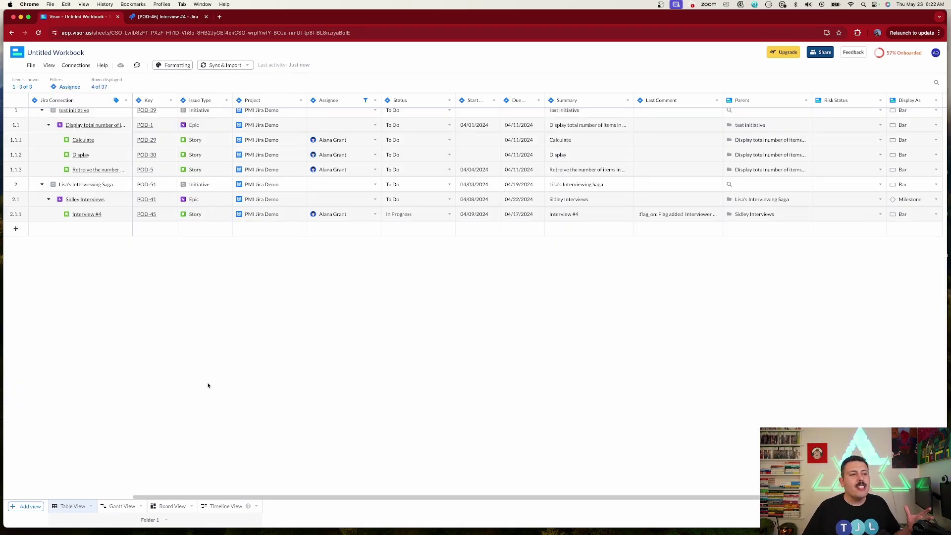
scroll(210, 170, up, 1)
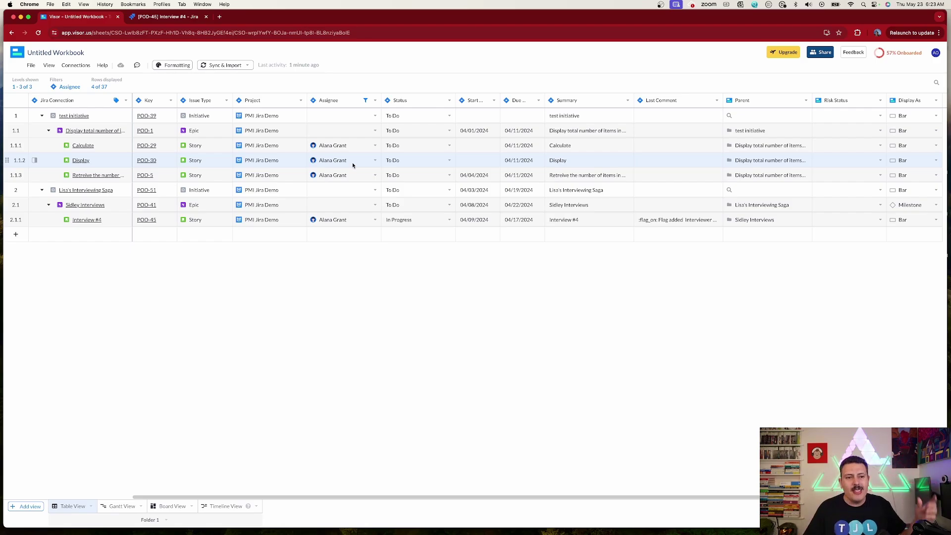
click(365, 100)
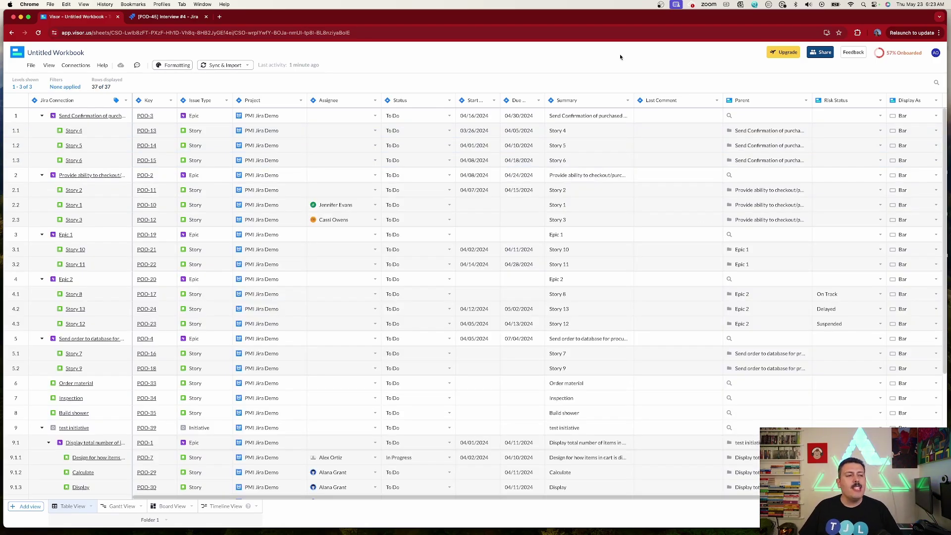